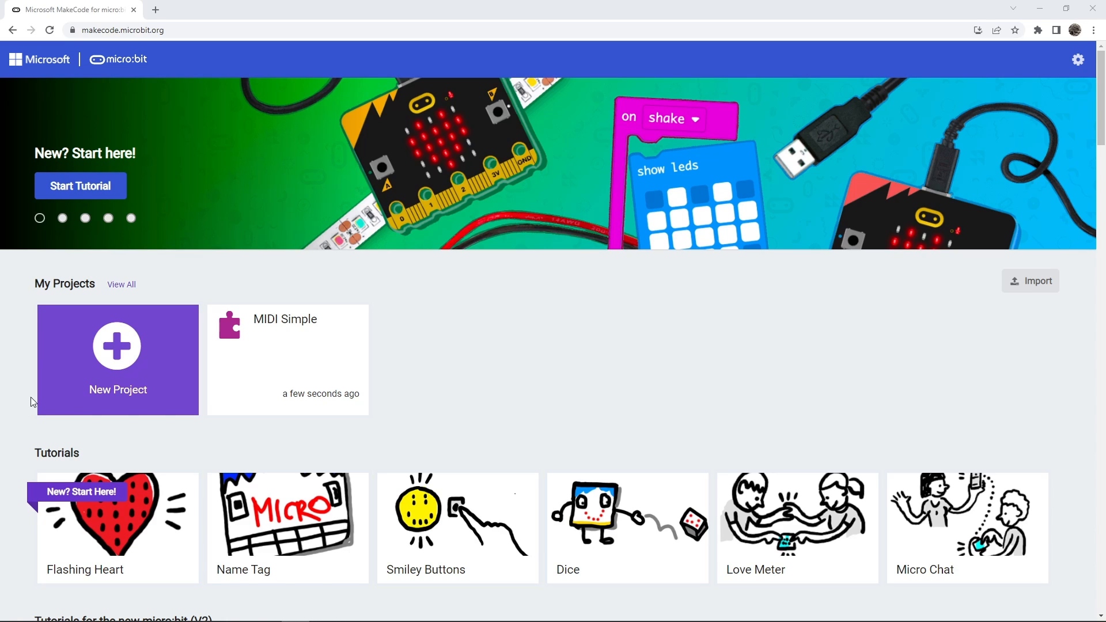
Create a new project named "MIDI simple 2".
{"action": "left_click", "coordinate": [121, 356]}
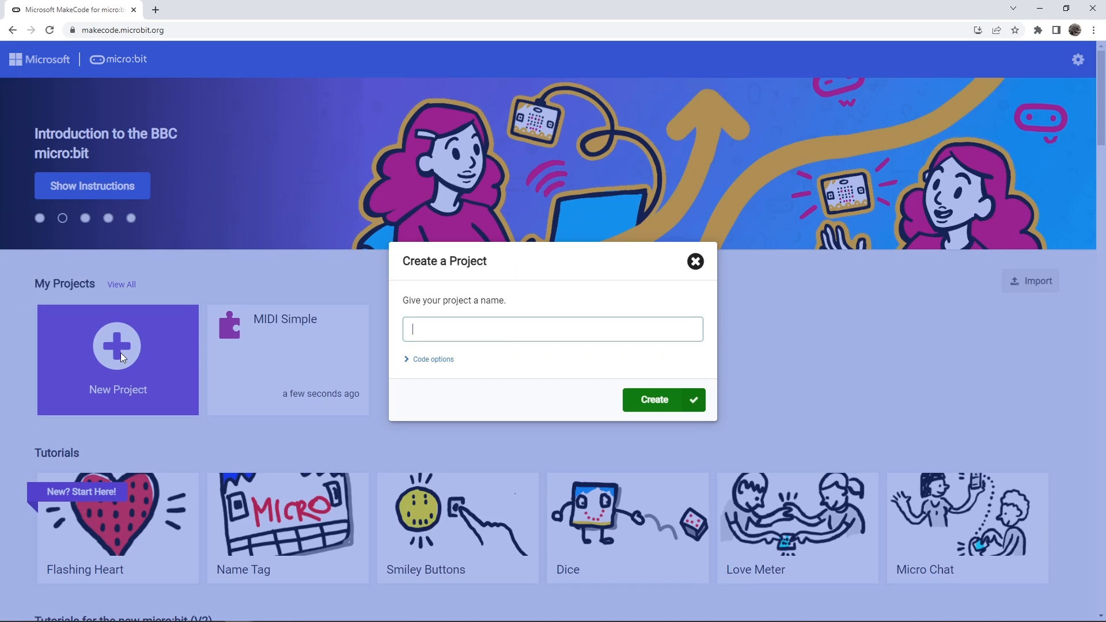
{"action": "type", "text": "MIDI simp"}
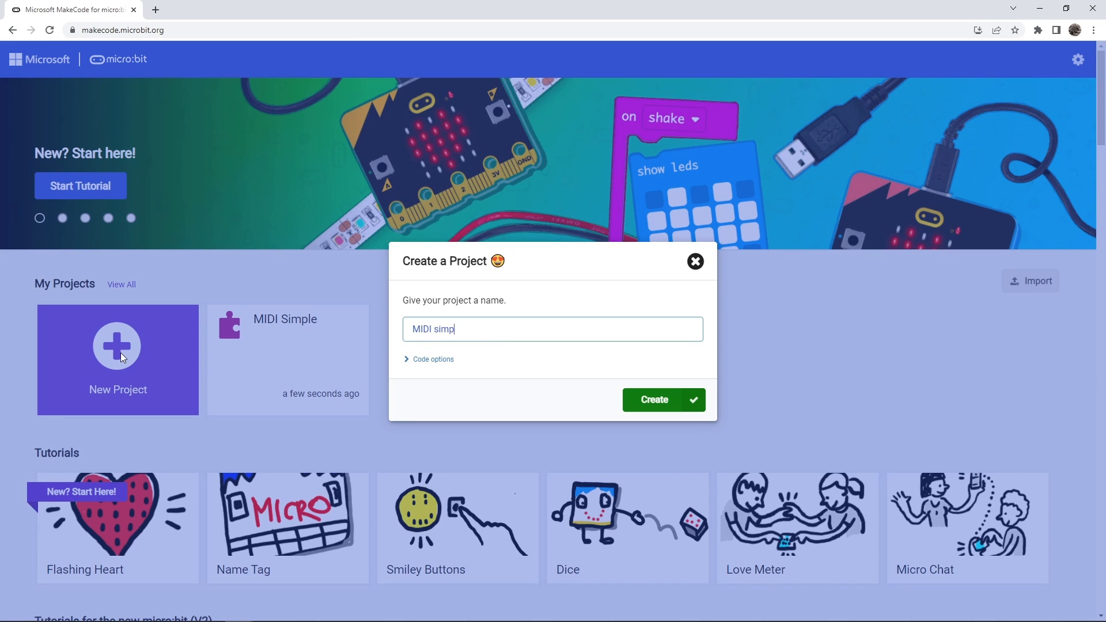
{"action": "type", "text": "le 2"}
{"action": "key", "text": "Return"}
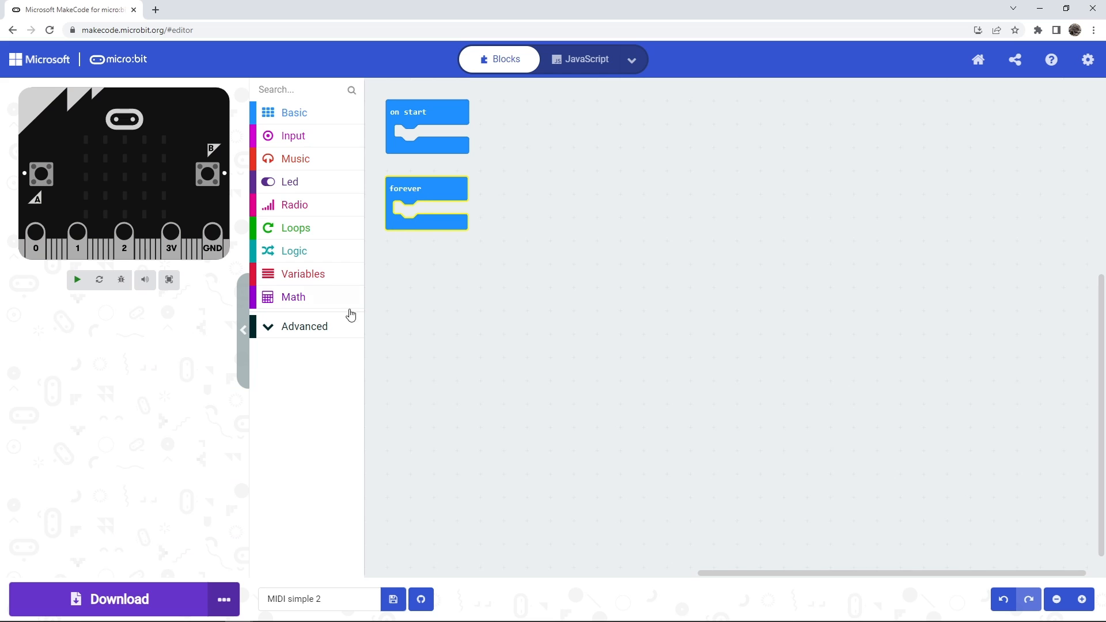
Search the extensions for MIDI and add the midi extension to the project.
{"action": "left_click", "coordinate": [324, 332]}
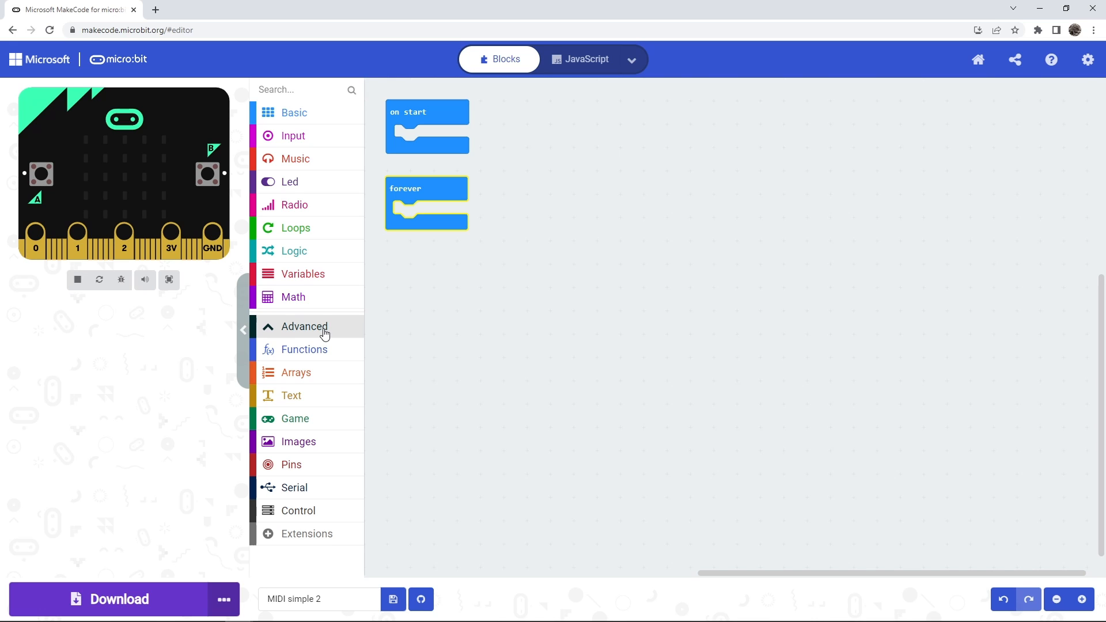
{"action": "left_click", "coordinate": [301, 535]}
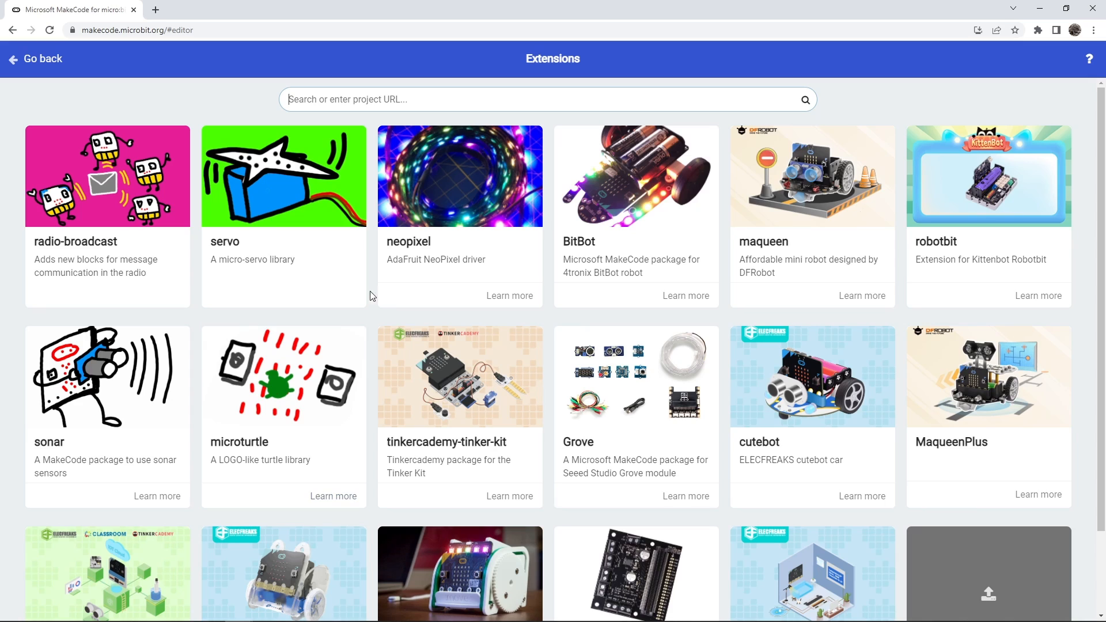
{"action": "left_click", "coordinate": [375, 103]}
{"action": "type", "text": "MIDI"}
{"action": "key", "text": "Return"}
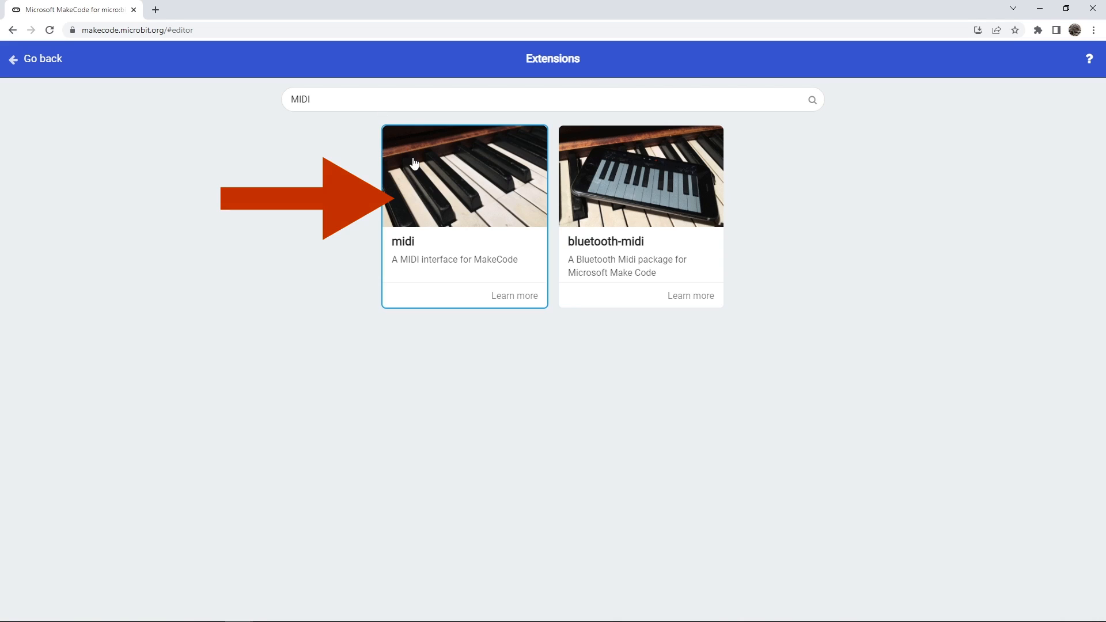
{"action": "left_click", "coordinate": [451, 213]}
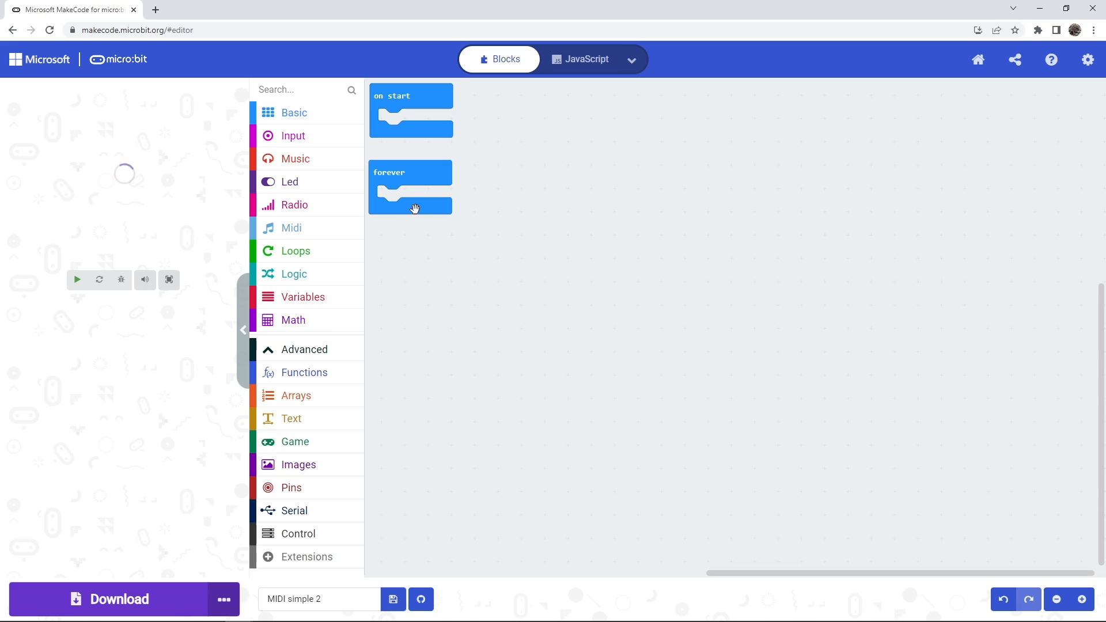
Place a "midi use raw serial" block inside the on start block.
{"action": "left_click", "coordinate": [346, 233]}
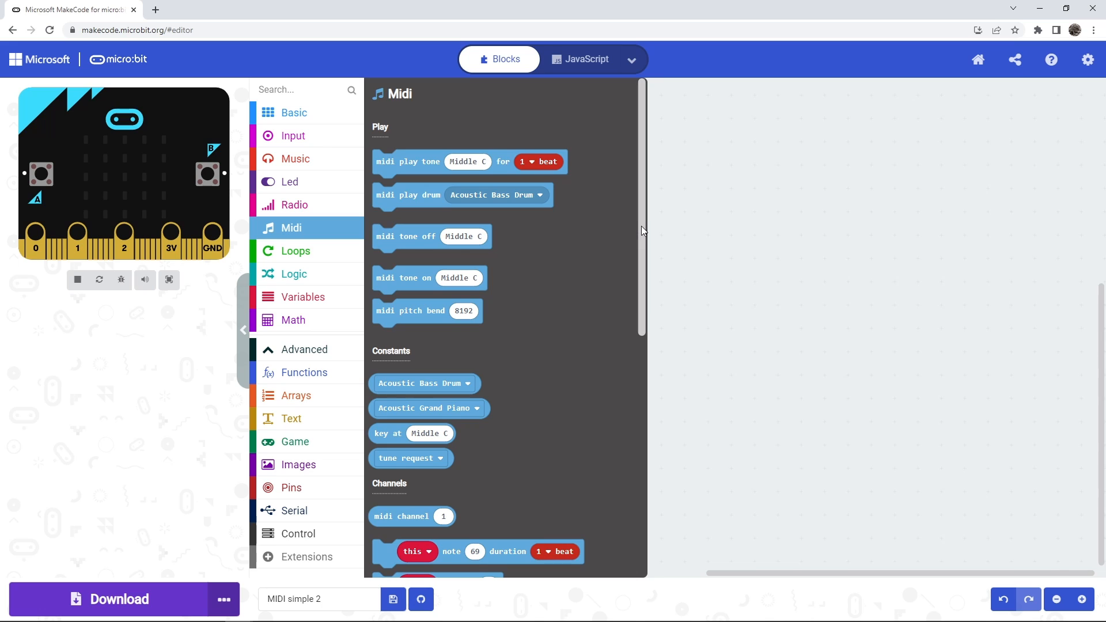
{"action": "left_click_drag", "start_coordinate": [641, 227], "coordinate": [631, 488]}
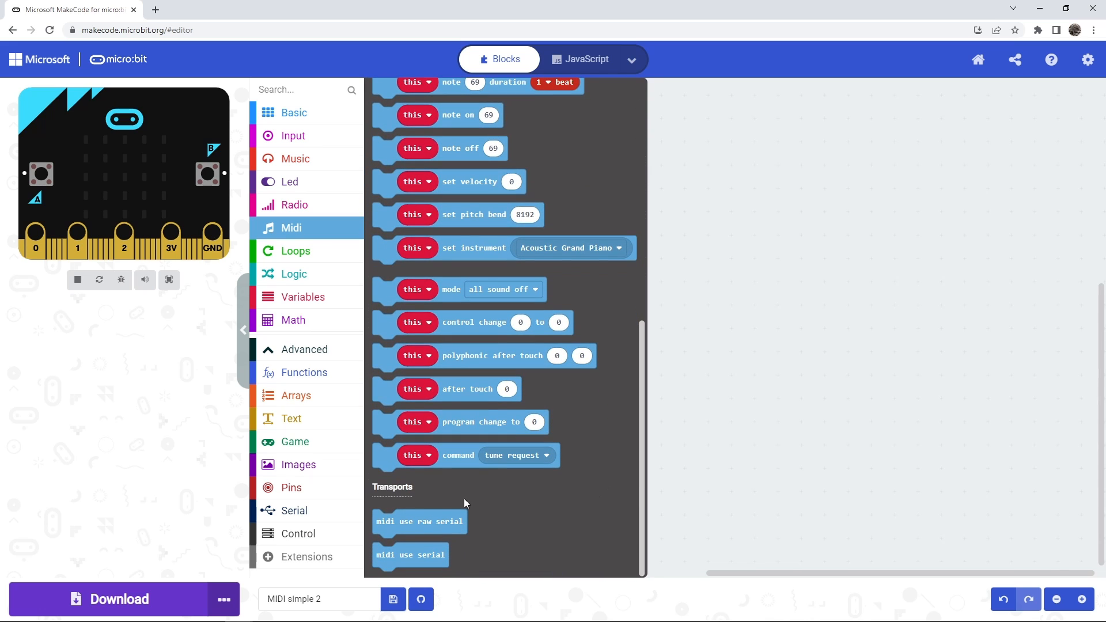
{"action": "left_click_drag", "start_coordinate": [454, 522], "coordinate": [437, 115]}
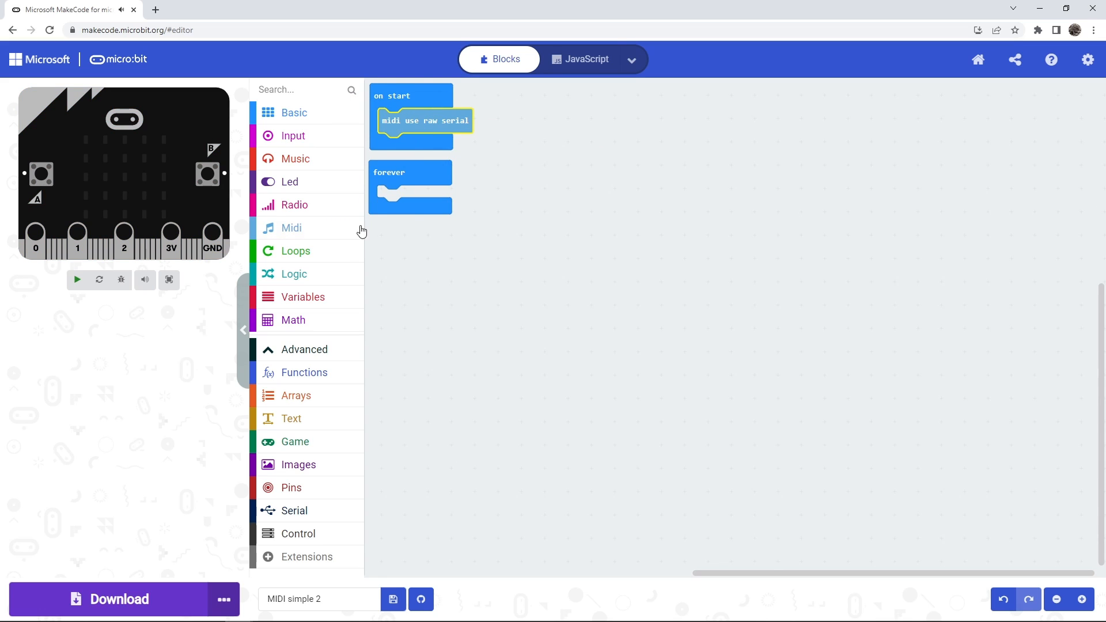
Place a "midi play tone Middle C for 1 beat" block inside the forever loop and stop the simulator.
{"action": "left_click", "coordinate": [328, 233]}
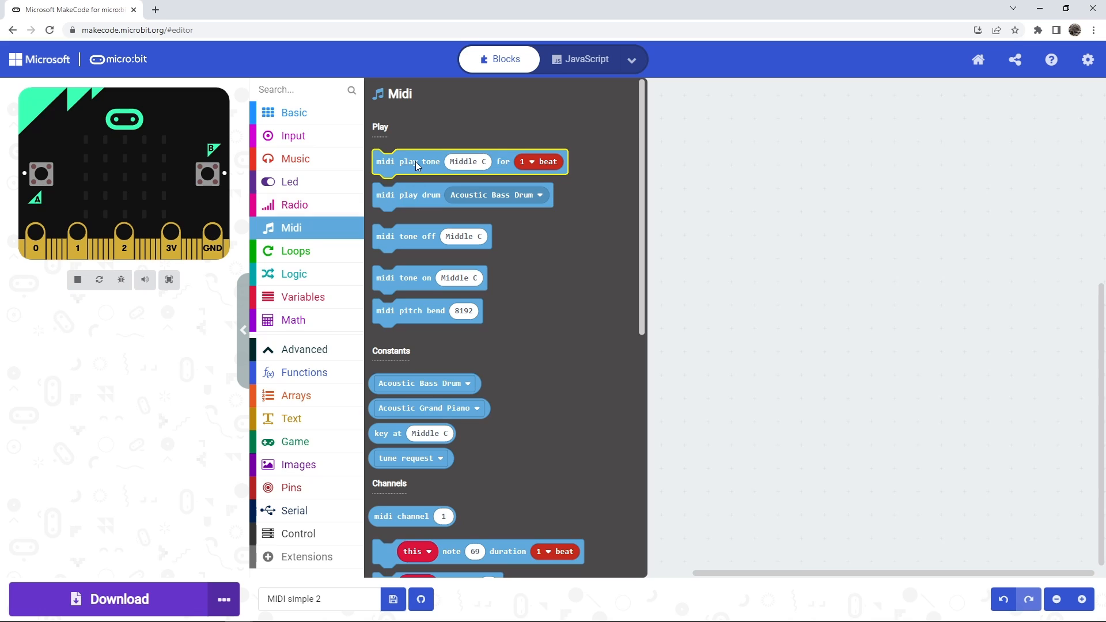
{"action": "left_click_drag", "start_coordinate": [416, 162], "coordinate": [417, 199]}
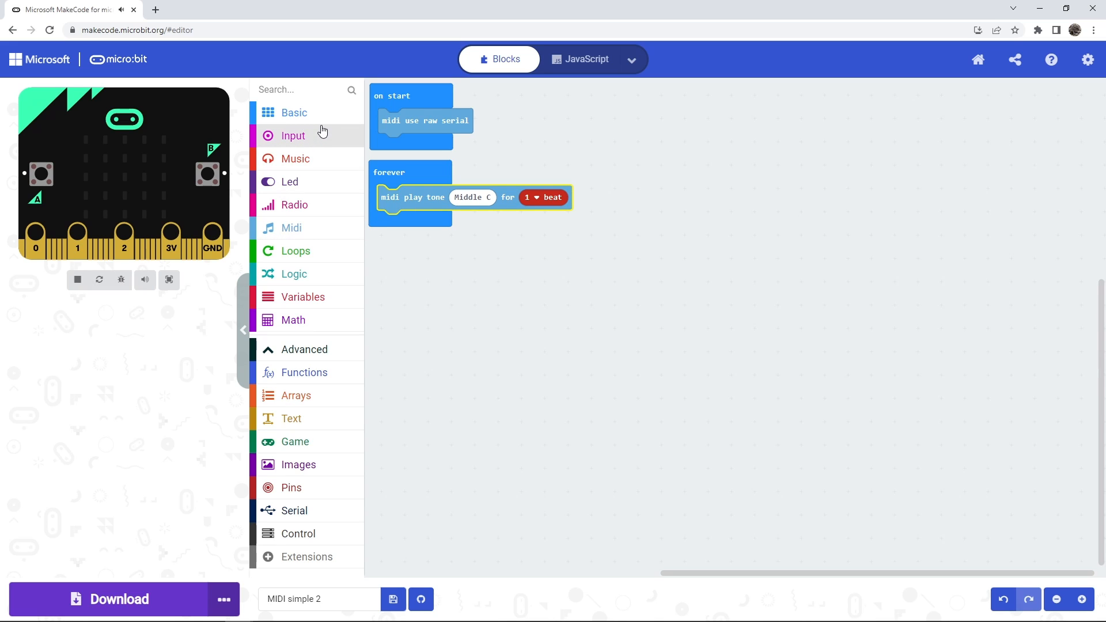
{"action": "left_click", "coordinate": [75, 280]}
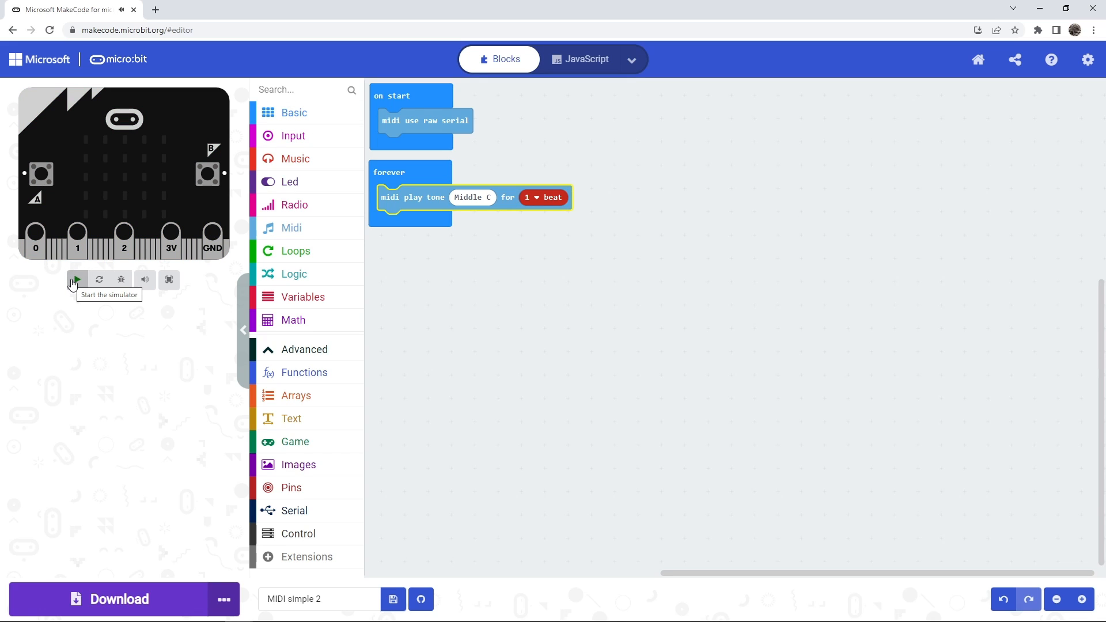
Add a 1-second pause after the tone block in the forever loop, and test the program briefly in the simulator.
{"action": "left_click", "coordinate": [288, 119]}
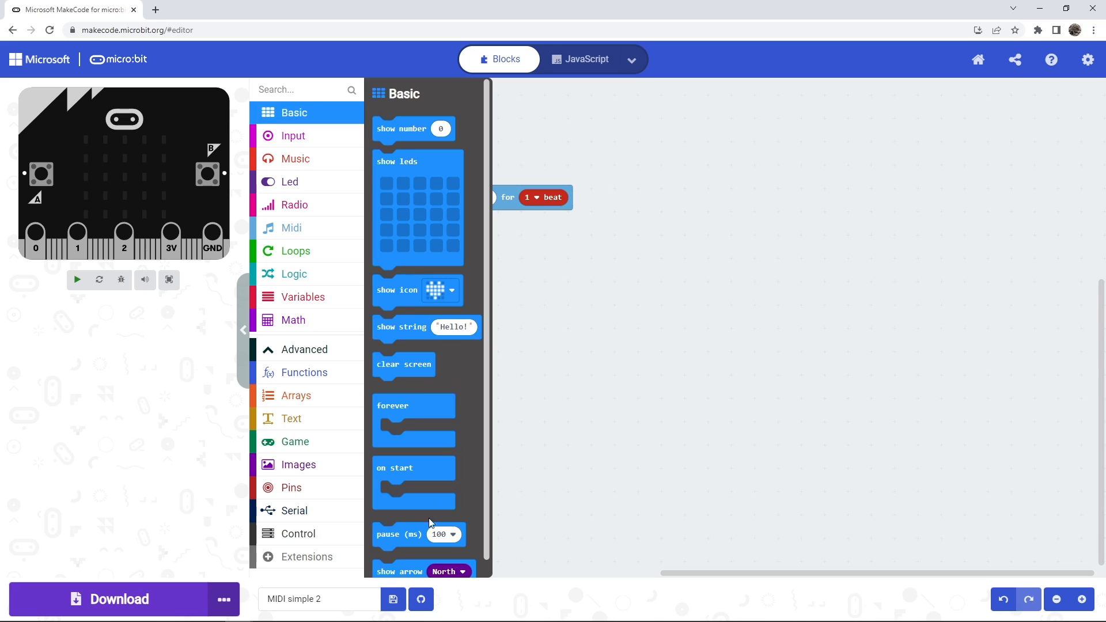
{"action": "left_click_drag", "start_coordinate": [417, 544], "coordinate": [424, 220]}
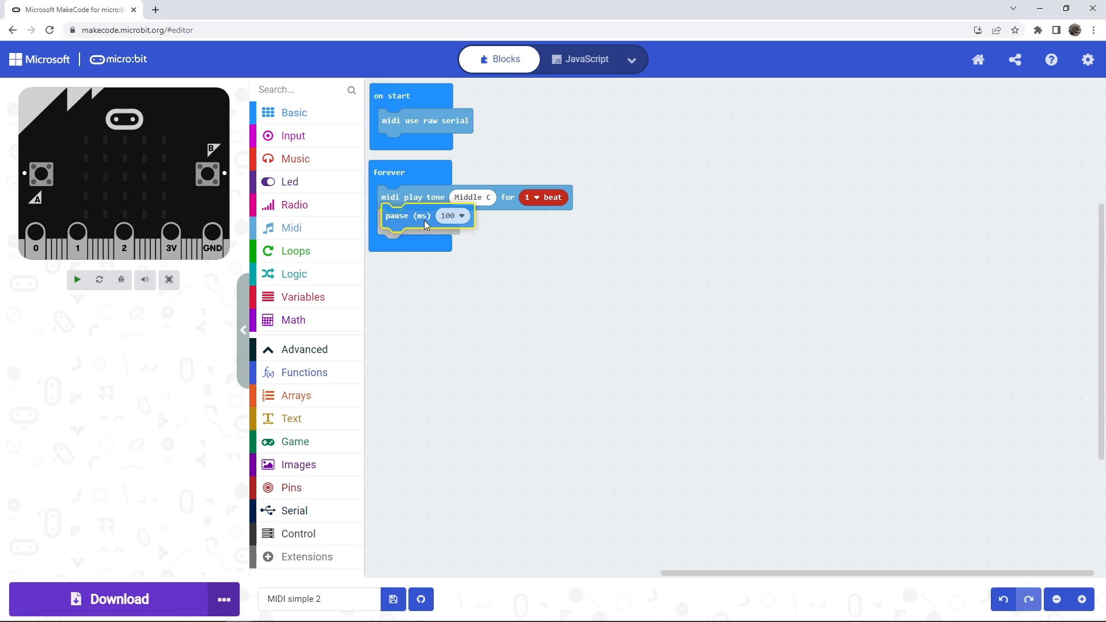
{"action": "left_click", "coordinate": [446, 224]}
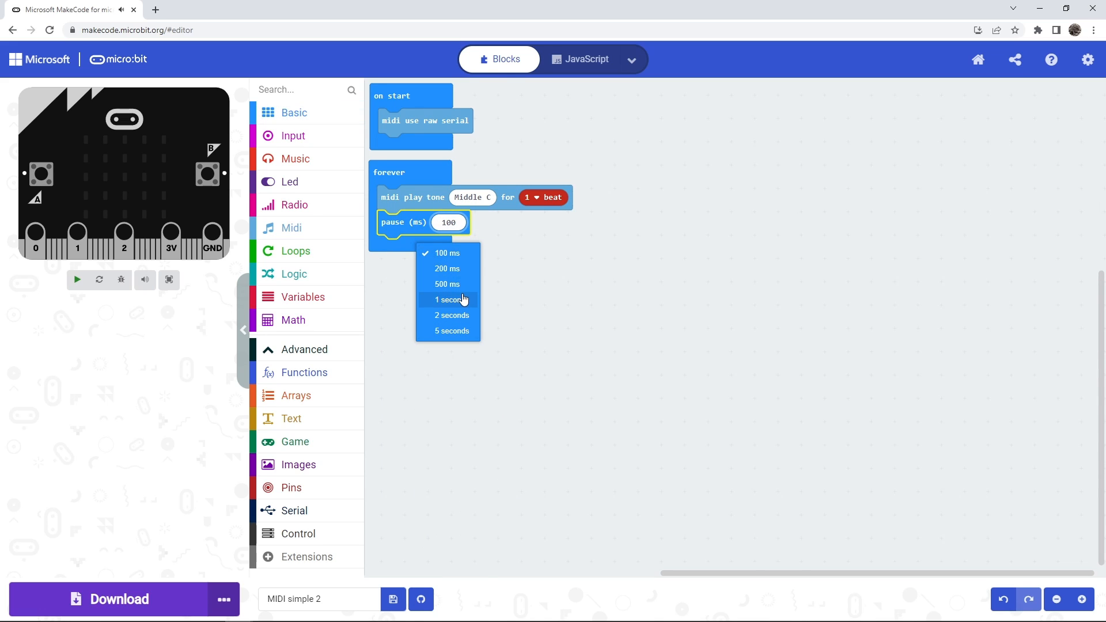
{"action": "left_click", "coordinate": [462, 298]}
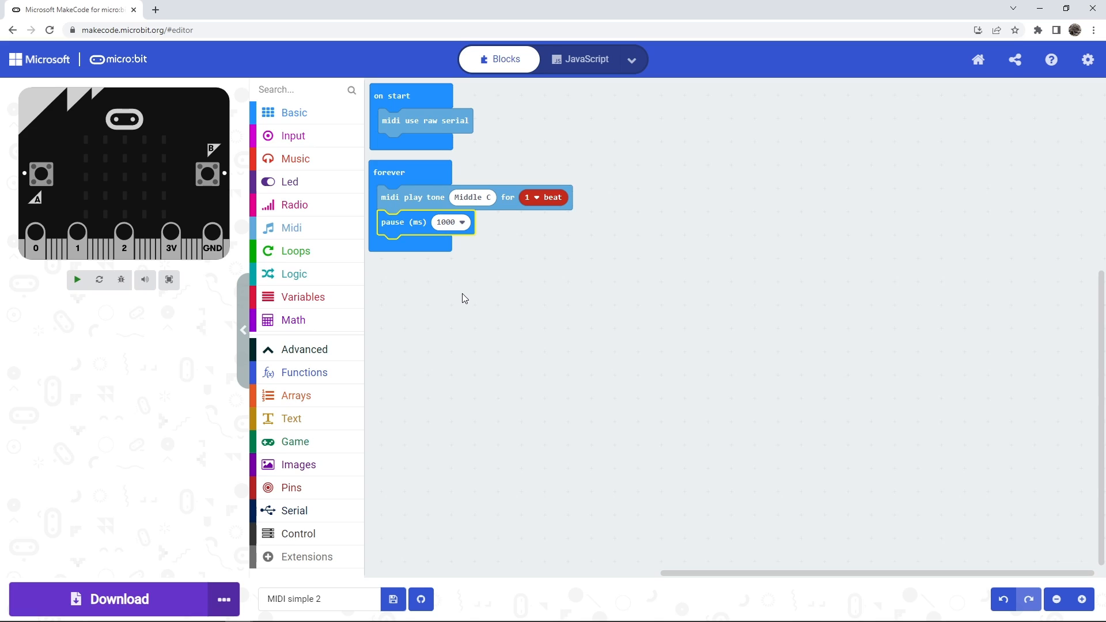
{"action": "left_click", "coordinate": [76, 282]}
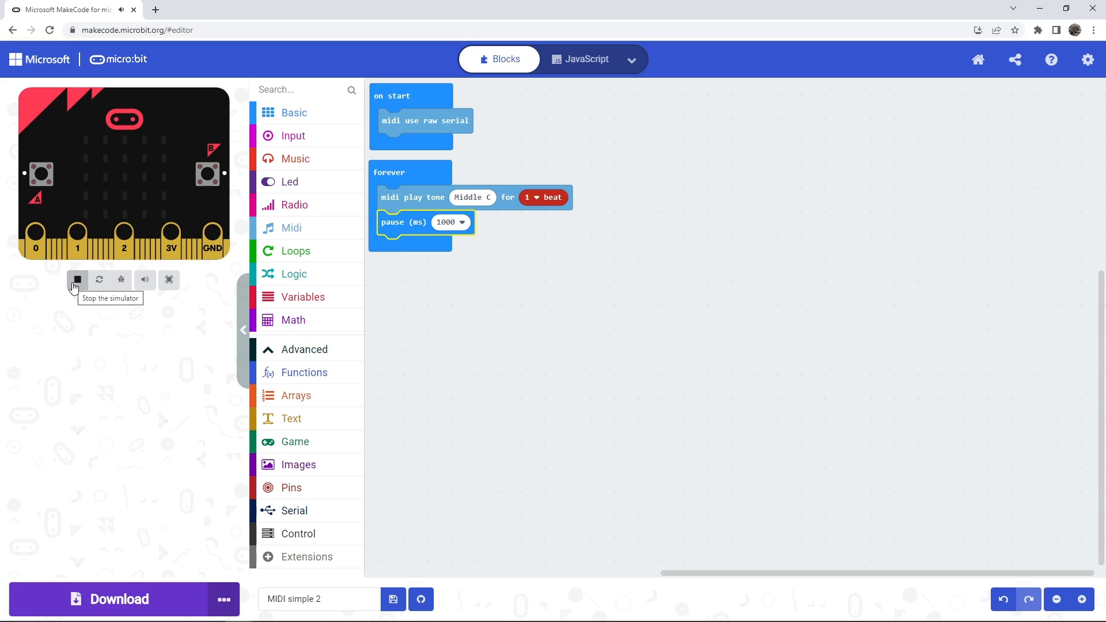
{"action": "left_click", "coordinate": [73, 283]}
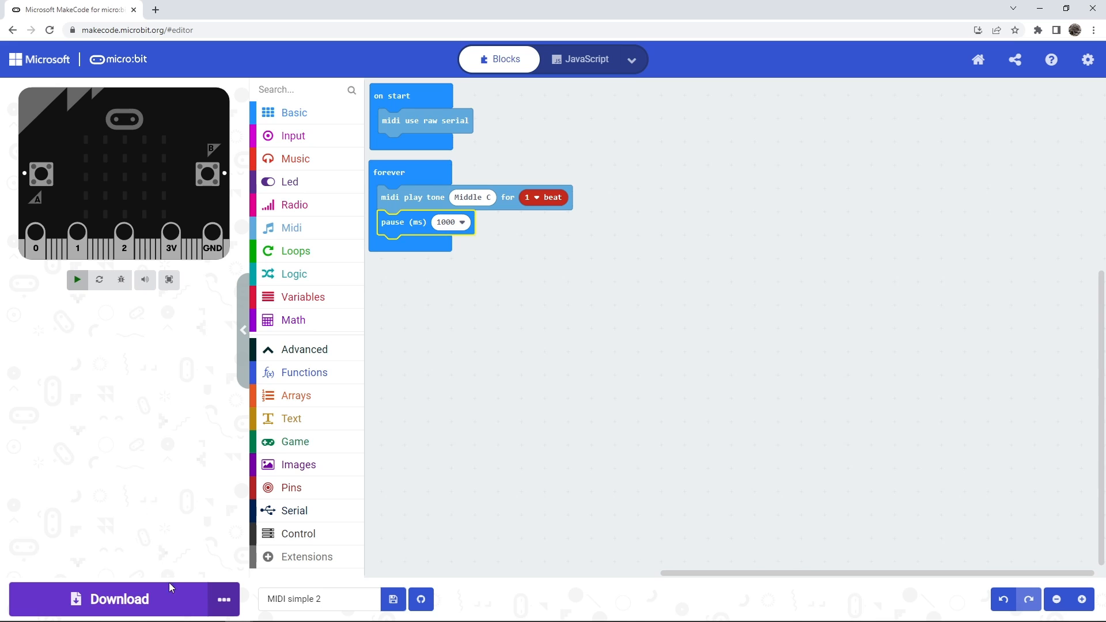
Download the program as a file and copy microbit-MIDI-simple-2.hex from Downloads to the MICROBIT (G:) drive in File Explorer.
{"action": "left_click", "coordinate": [219, 602]}
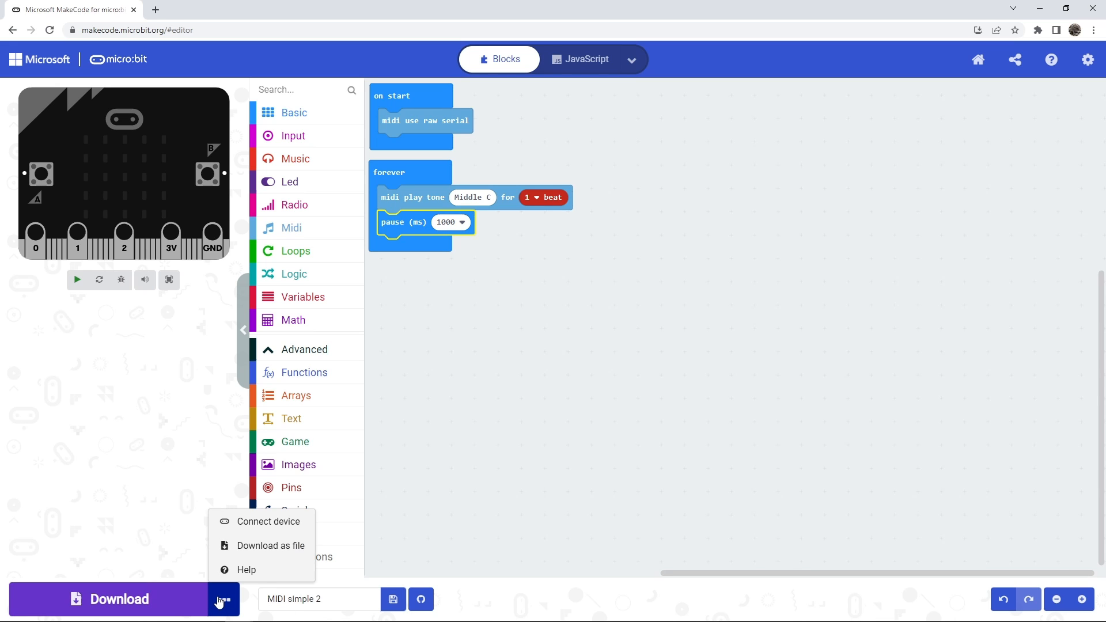
{"action": "left_click", "coordinate": [242, 551]}
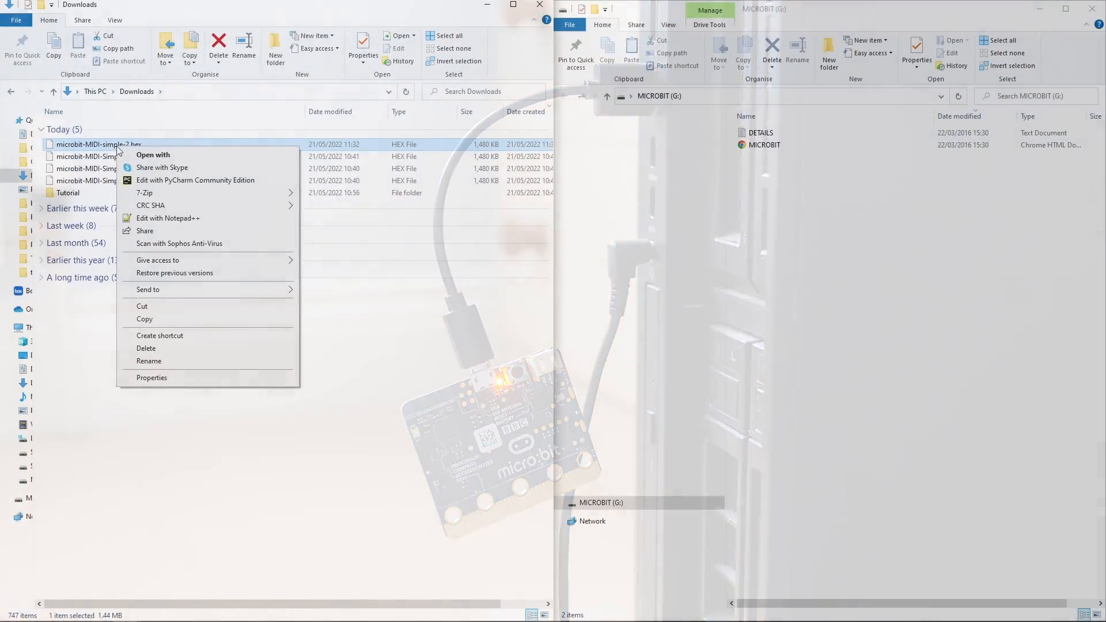
{"action": "left_click", "coordinate": [144, 319]}
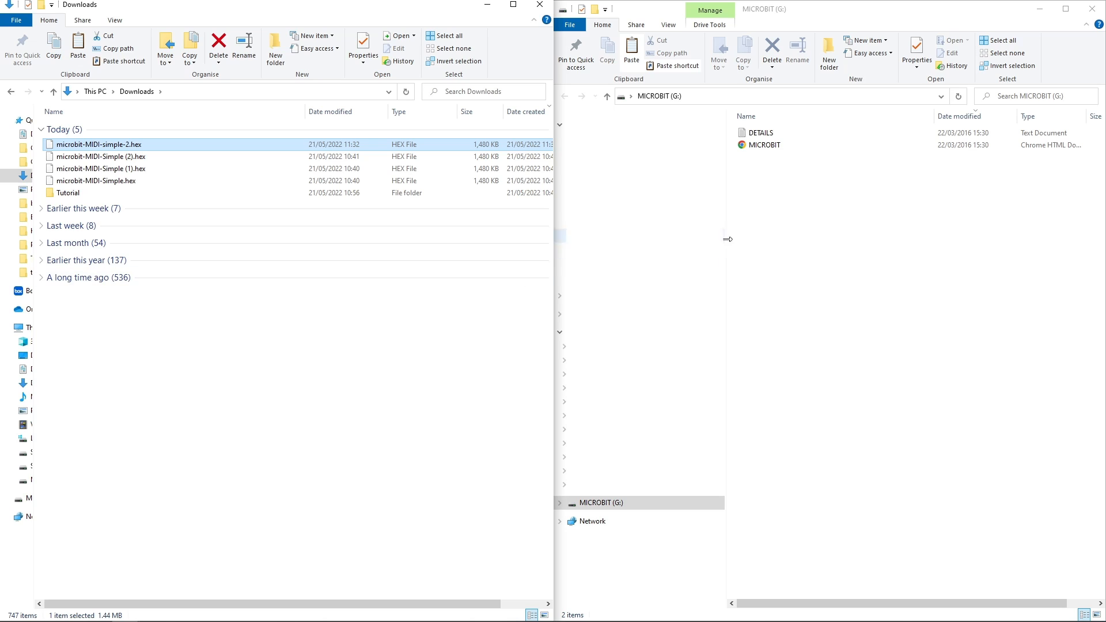
{"action": "right_click", "coordinate": [779, 215]}
{"action": "left_click", "coordinate": [811, 298]}
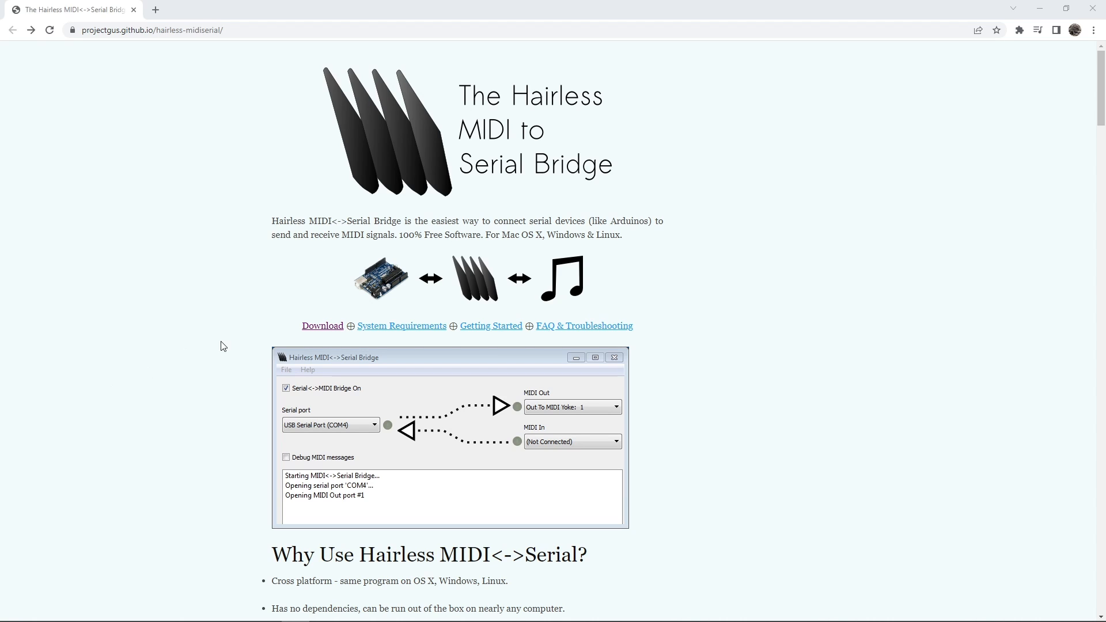
Download Hairless MIDI<->Serial Bridge for Windows from its website and extract the zip archive with 7-Zip in the Tutorial folder.
{"action": "left_click", "coordinate": [323, 328]}
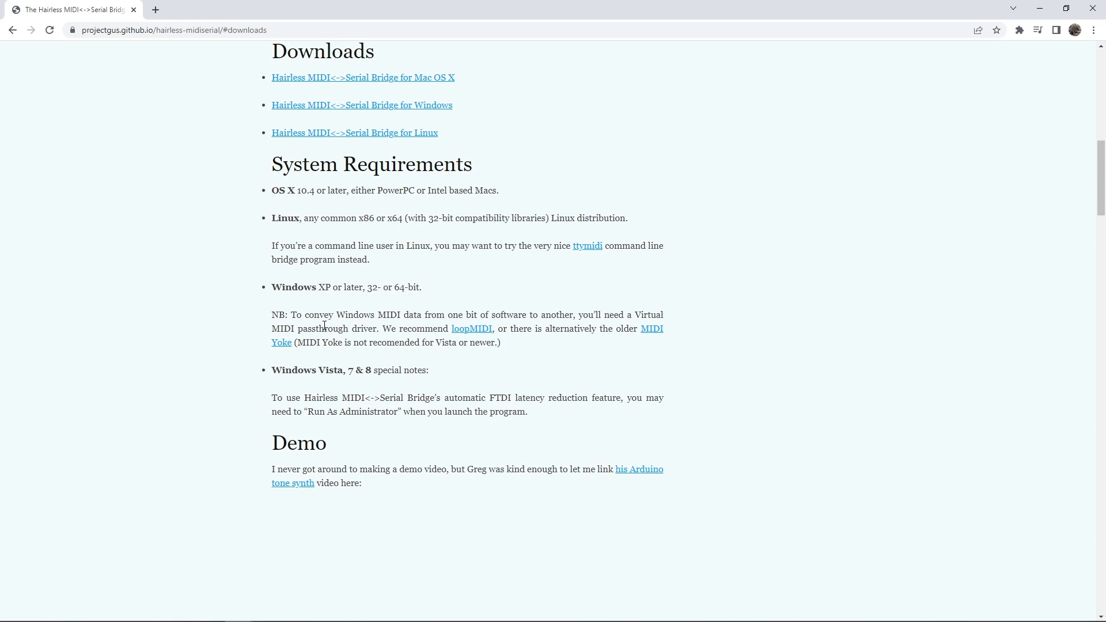
{"action": "left_click", "coordinate": [330, 114]}
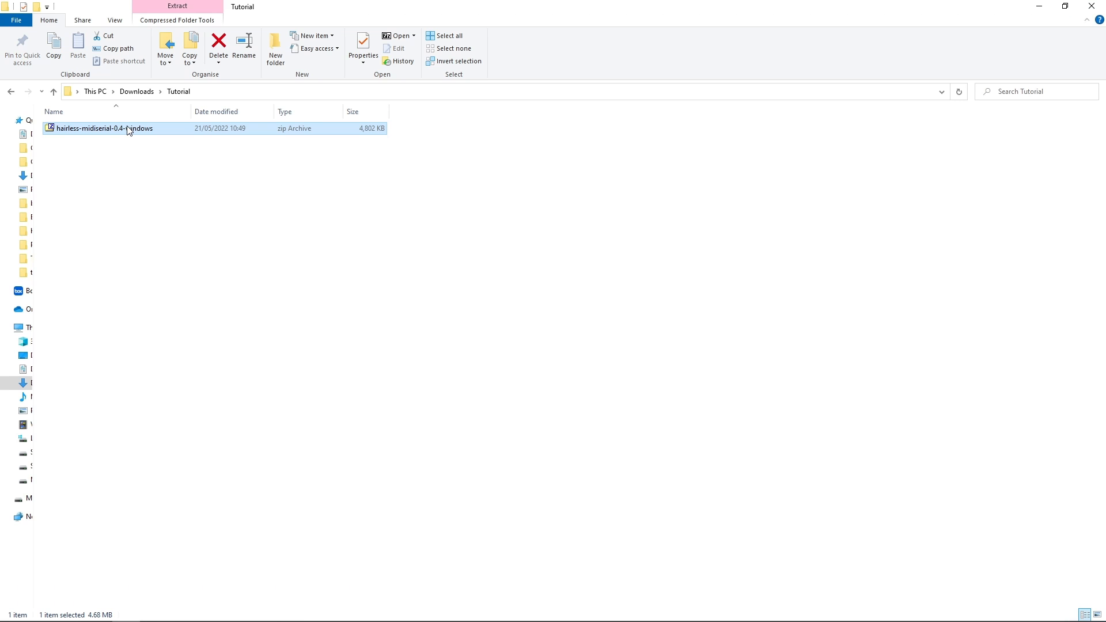
{"action": "right_click", "coordinate": [128, 131]}
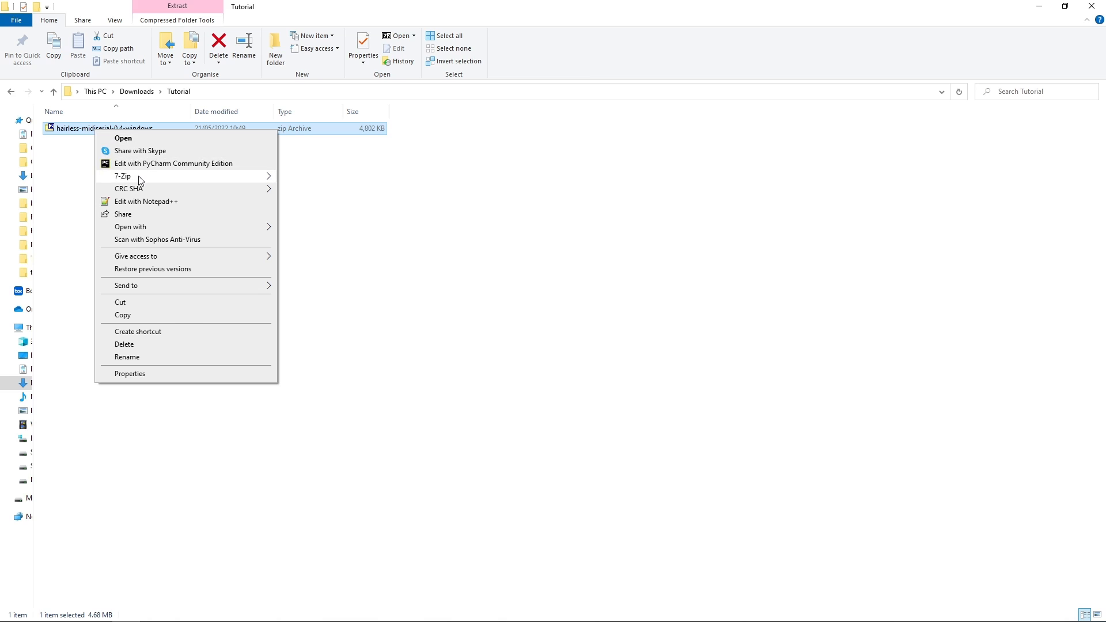
{"action": "mouse_move", "coordinate": [148, 182]}
{"action": "left_click", "coordinate": [360, 216]}
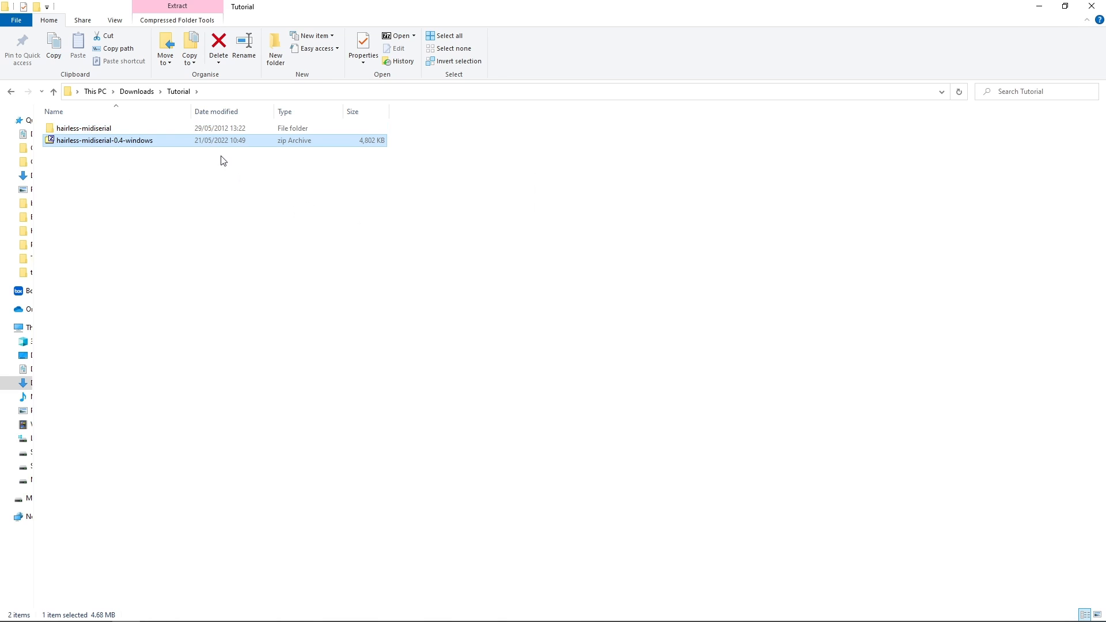
Launch the hairless-midiserial application from the extracted folder and move its window to the middle of the screen.
{"action": "double_click", "coordinate": [213, 130]}
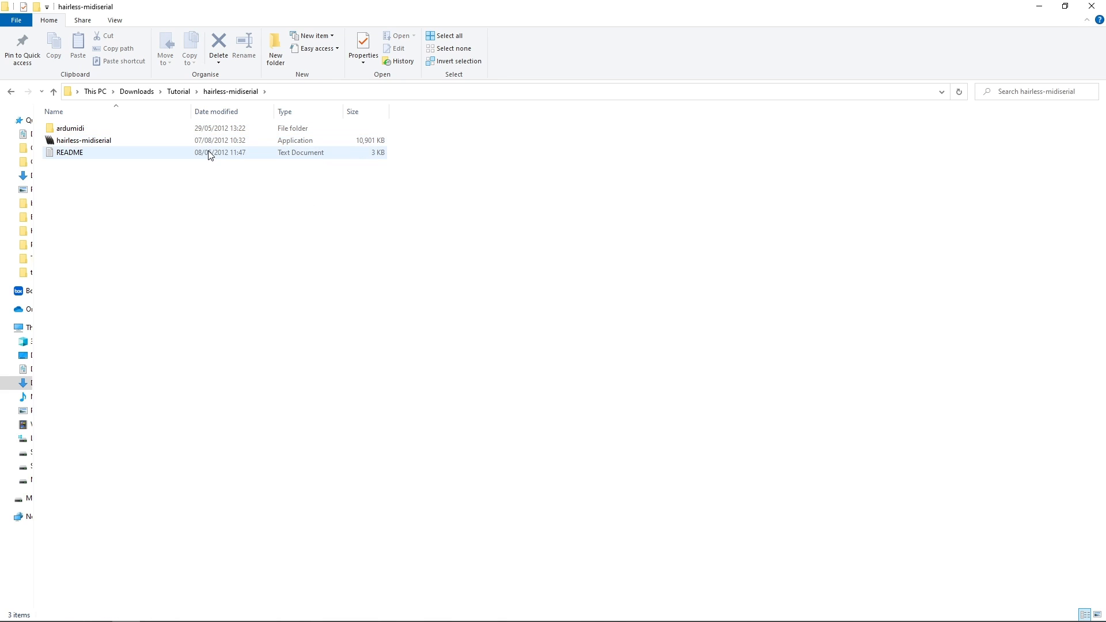
{"action": "double_click", "coordinate": [207, 143]}
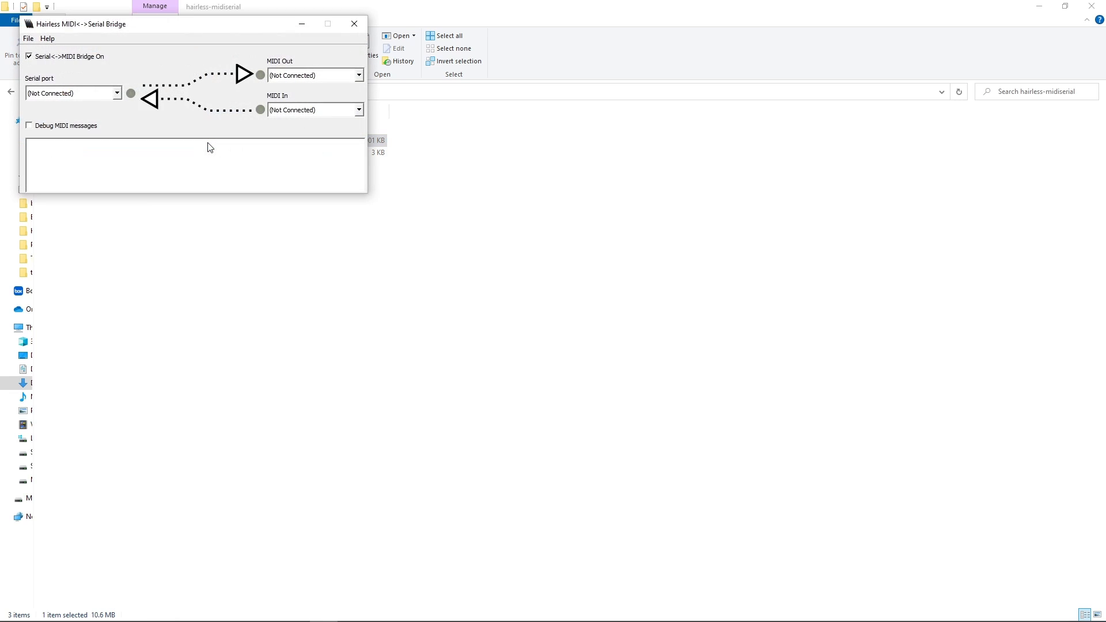
{"action": "left_click_drag", "start_coordinate": [198, 28], "coordinate": [540, 269]}
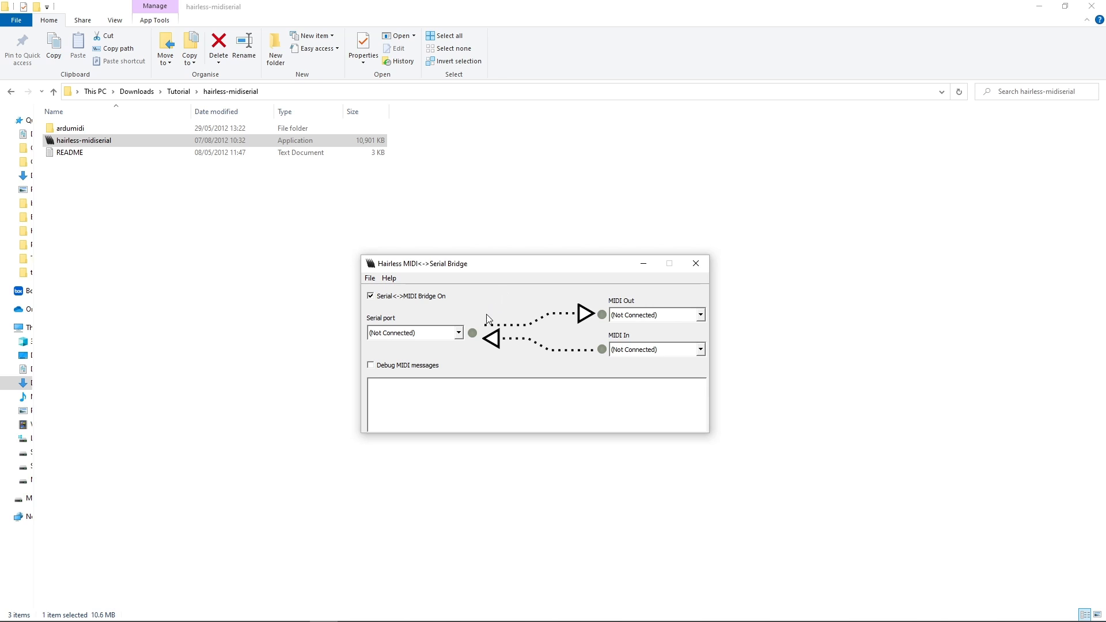
Set the bridge's serial port to USB Serial Device (COM4) and its MIDI Out to Microsoft GS Wavetable Synth.
{"action": "left_click", "coordinate": [459, 334]}
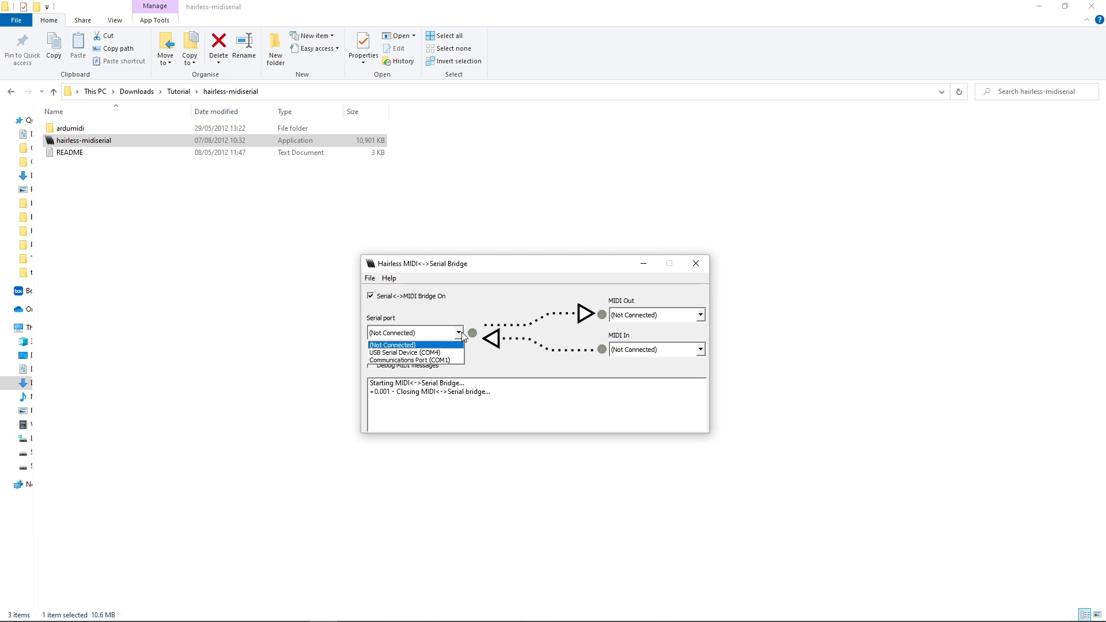
{"action": "left_click", "coordinate": [461, 331]}
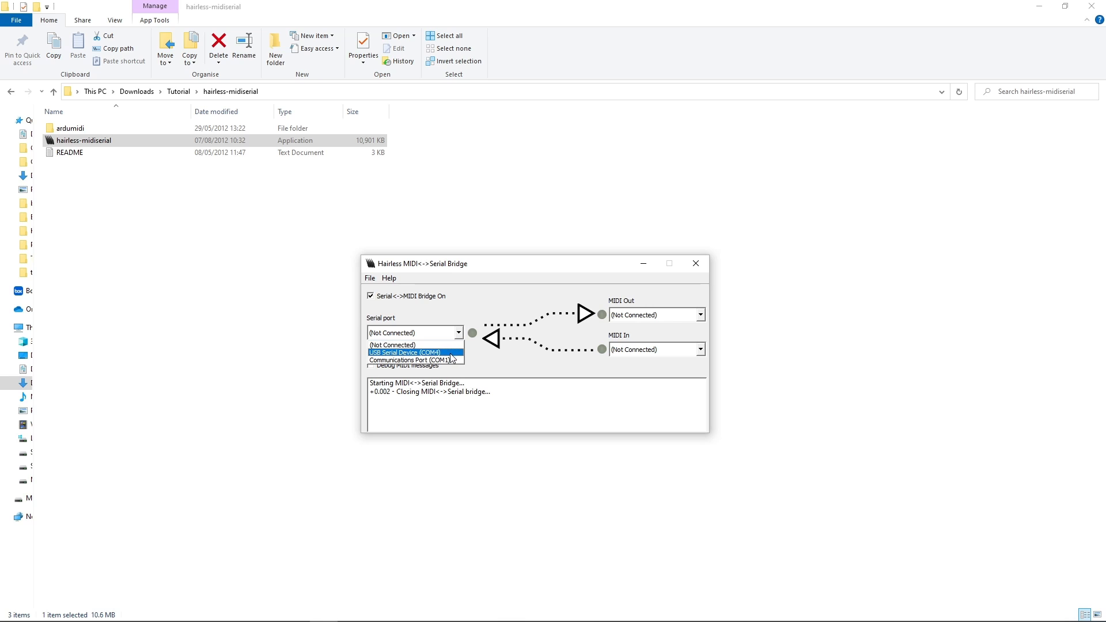
{"action": "left_click", "coordinate": [451, 353]}
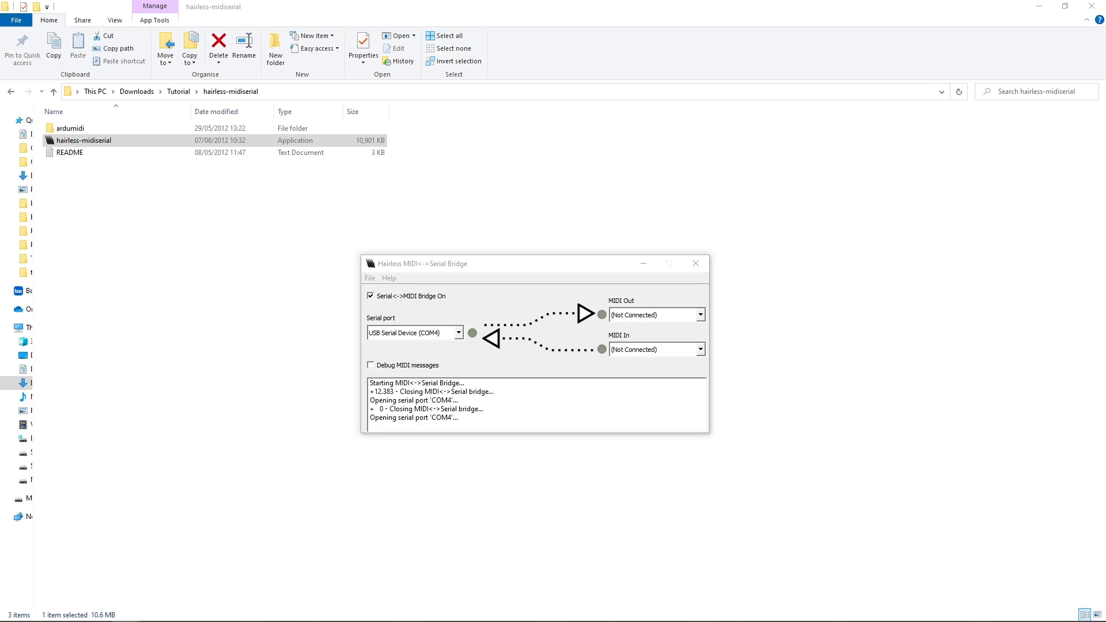
{"action": "left_click", "coordinate": [547, 341]}
{"action": "left_click", "coordinate": [700, 315]}
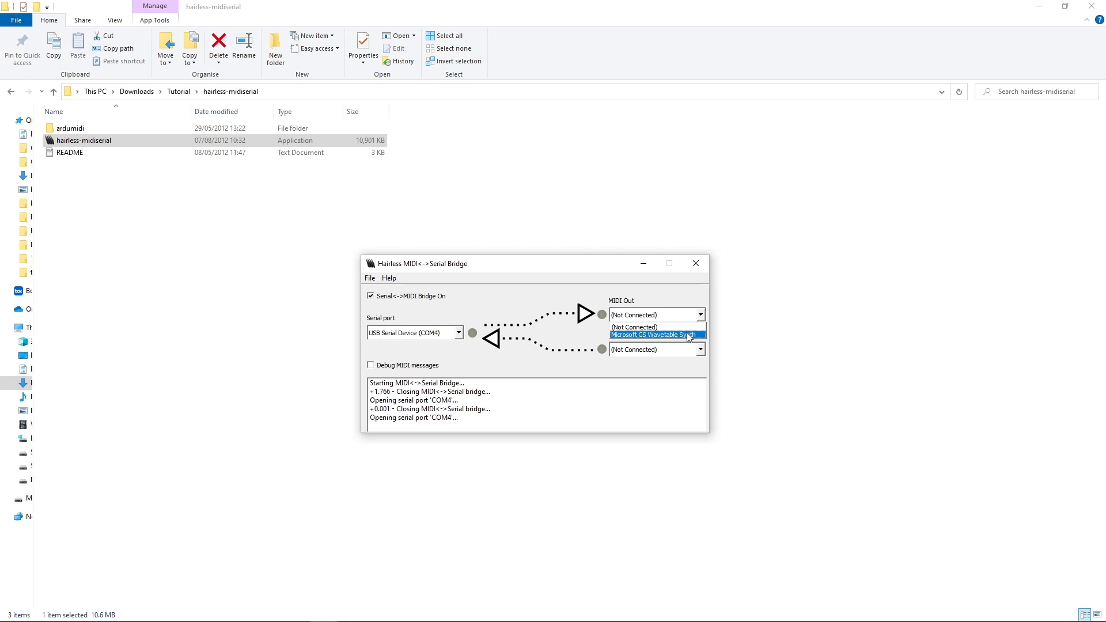
{"action": "left_click", "coordinate": [687, 334]}
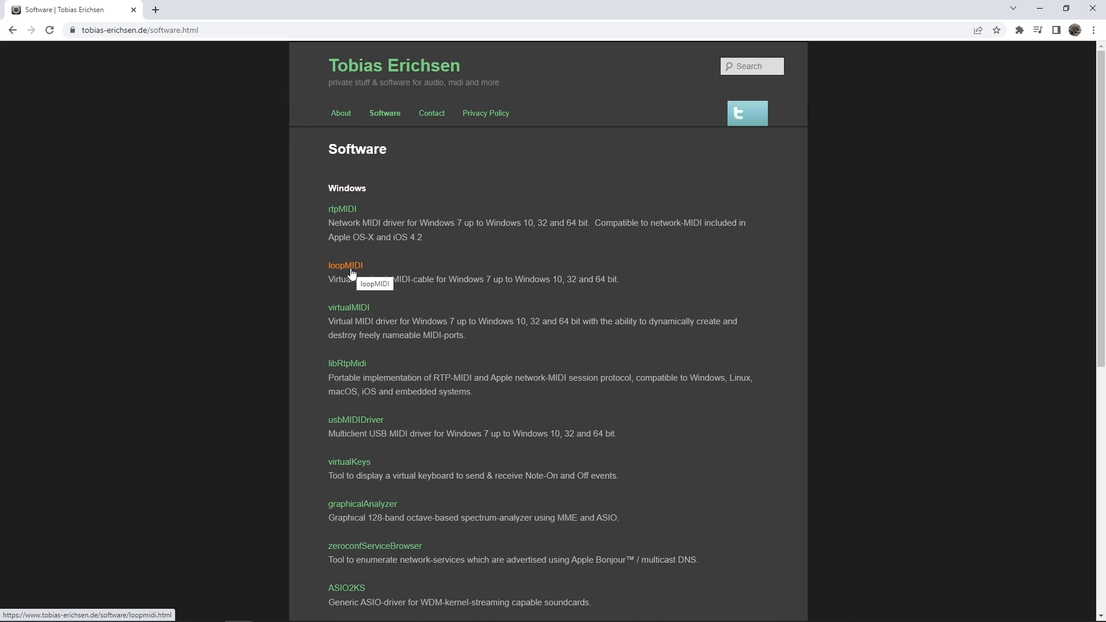
Download loopMIDI from its page on the software site and extract the loopMIDISetup_1_0_16_27 archive into the Tutorial folder with 7-Zip.
{"action": "left_click", "coordinate": [353, 272]}
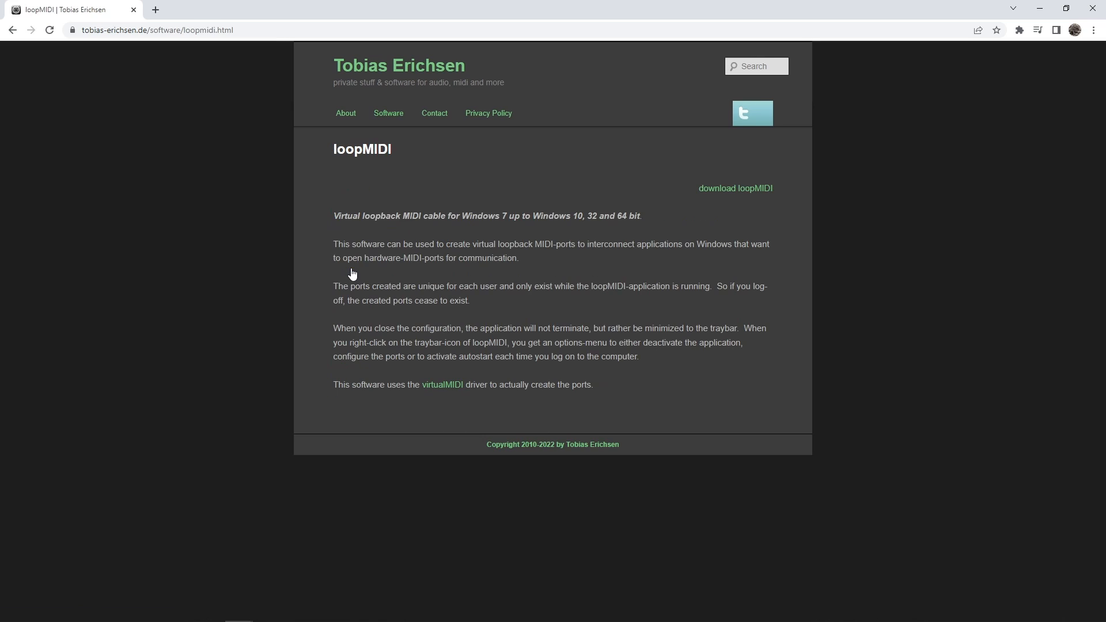
{"action": "left_click", "coordinate": [739, 195]}
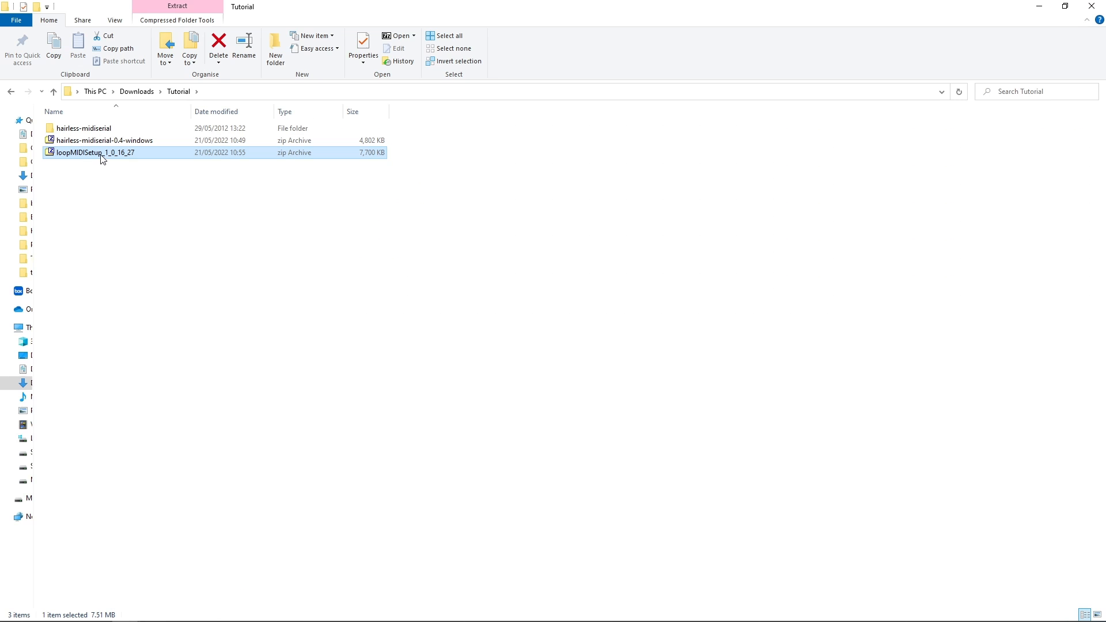
{"action": "right_click", "coordinate": [101, 155]}
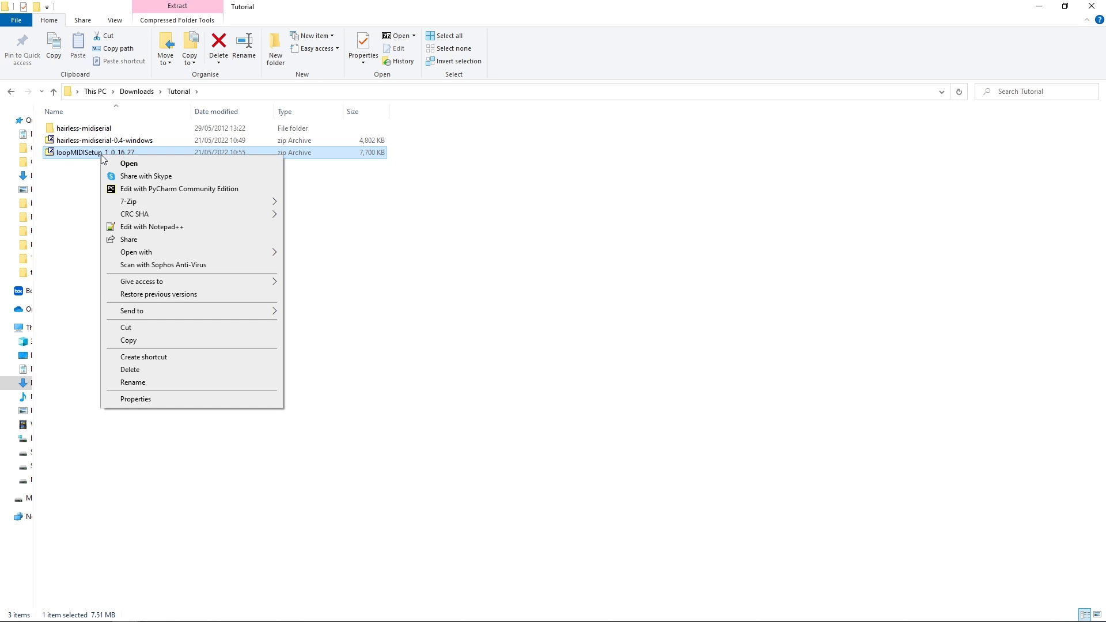
{"action": "mouse_move", "coordinate": [140, 202]}
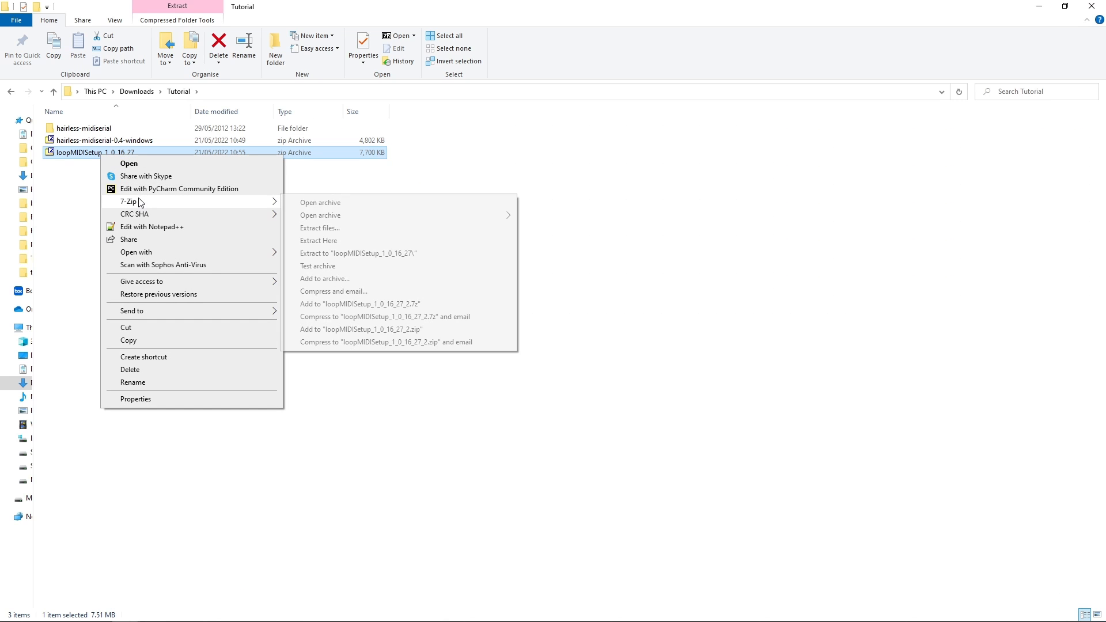
{"action": "left_click", "coordinate": [324, 241]}
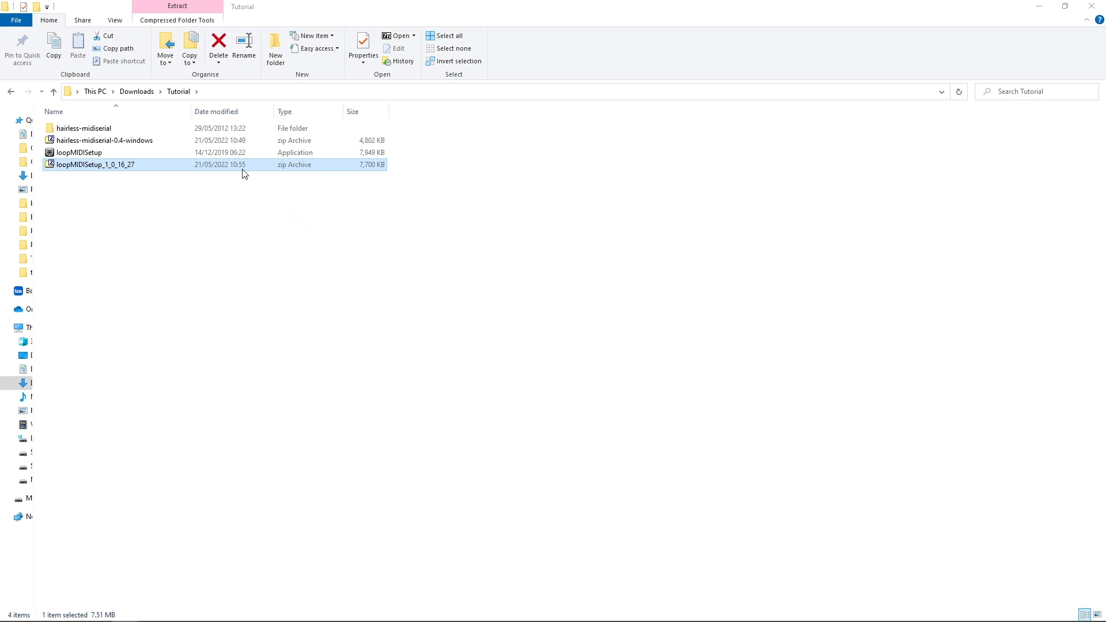
Run the extracted loopMIDISetup, accept the license terms, install loopMIDI and launch it.
{"action": "double_click", "coordinate": [230, 152]}
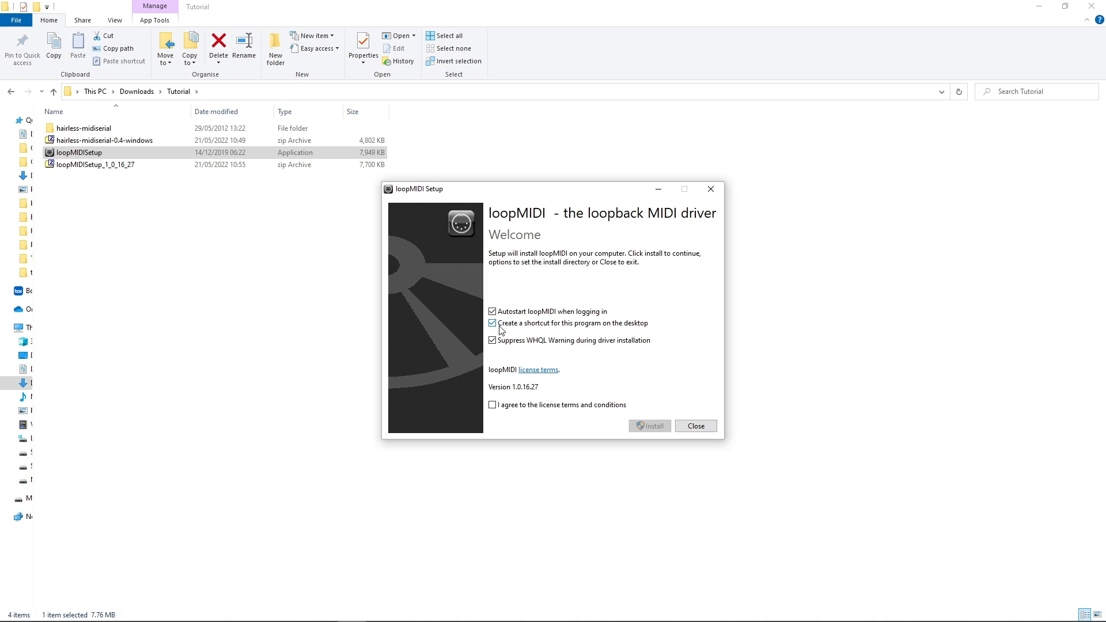
{"action": "left_click", "coordinate": [493, 405]}
{"action": "left_click", "coordinate": [650, 425]}
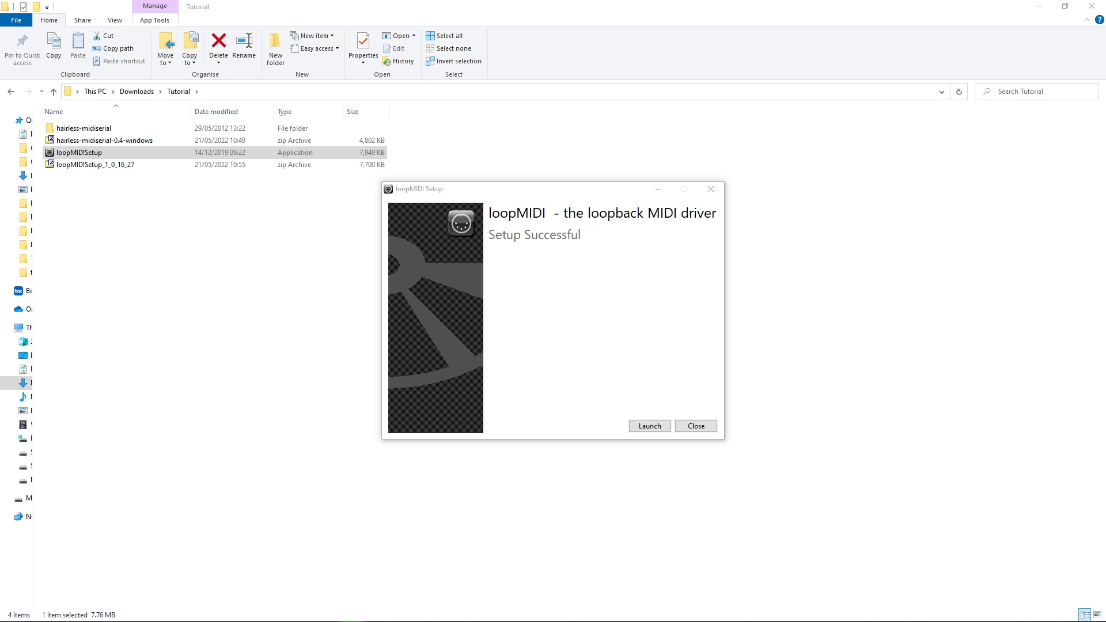
{"action": "left_click", "coordinate": [662, 424]}
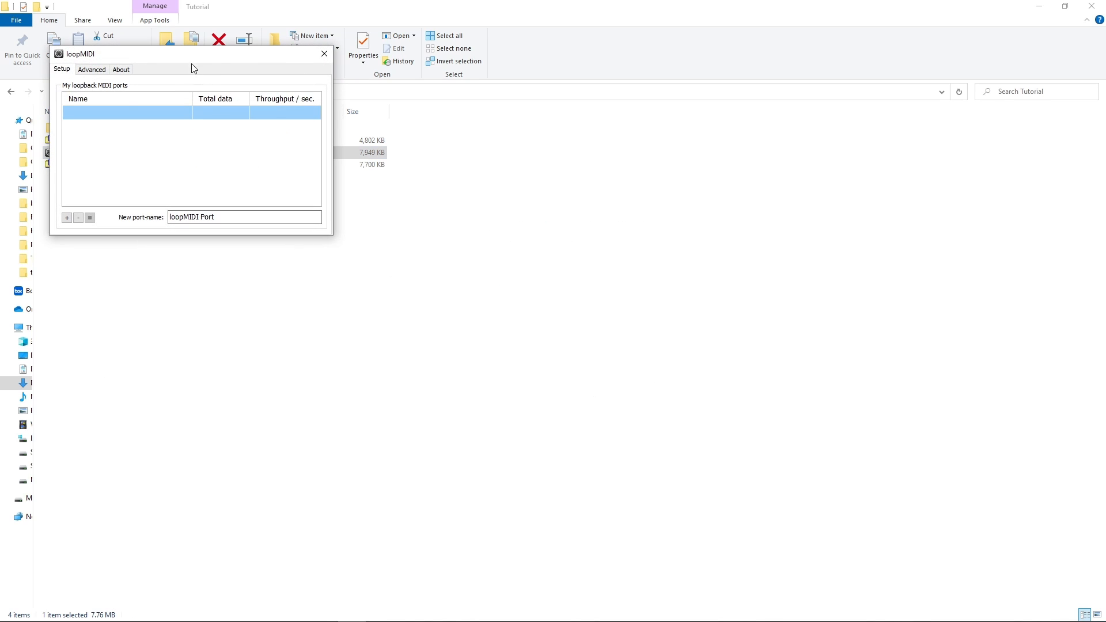
Arrange the loopMIDI and Hairless MIDI<->Serial Bridge windows side by side and check the bridge's available MIDI Out ports.
{"action": "left_click_drag", "start_coordinate": [195, 61], "coordinate": [843, 260]}
{"action": "left_click", "coordinate": [324, 610]}
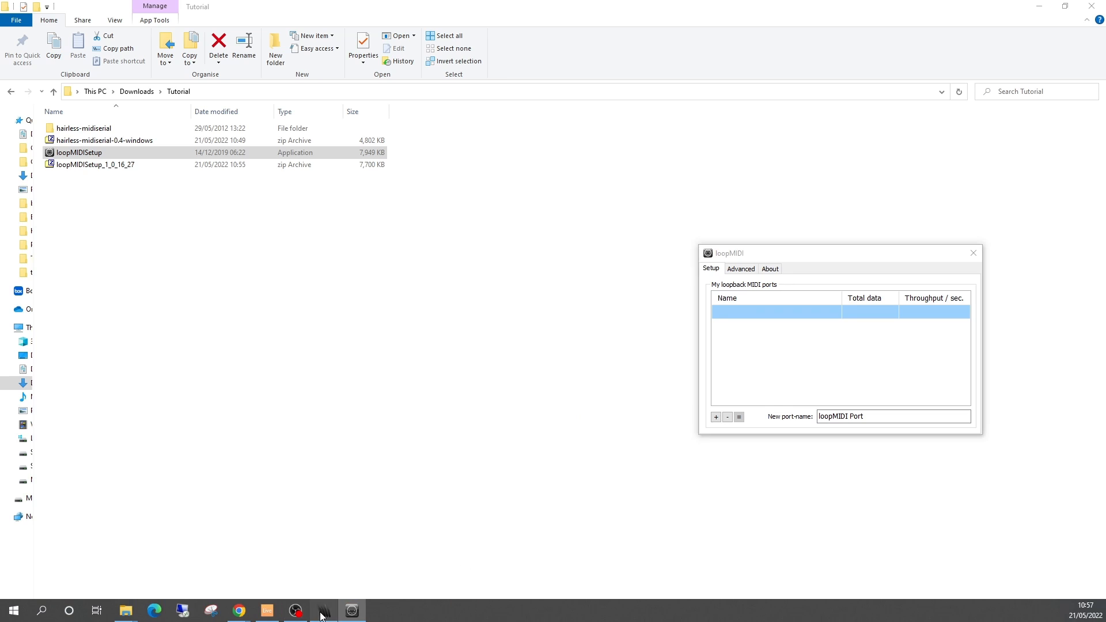
{"action": "left_click_drag", "start_coordinate": [511, 263], "coordinate": [392, 264]}
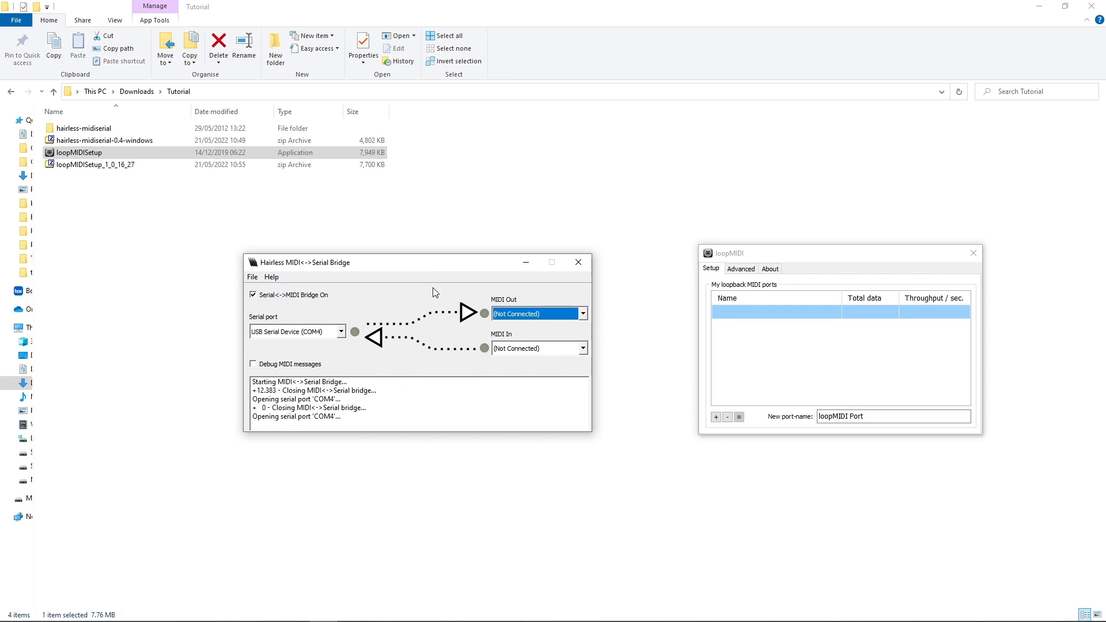
{"action": "left_click", "coordinate": [587, 314]}
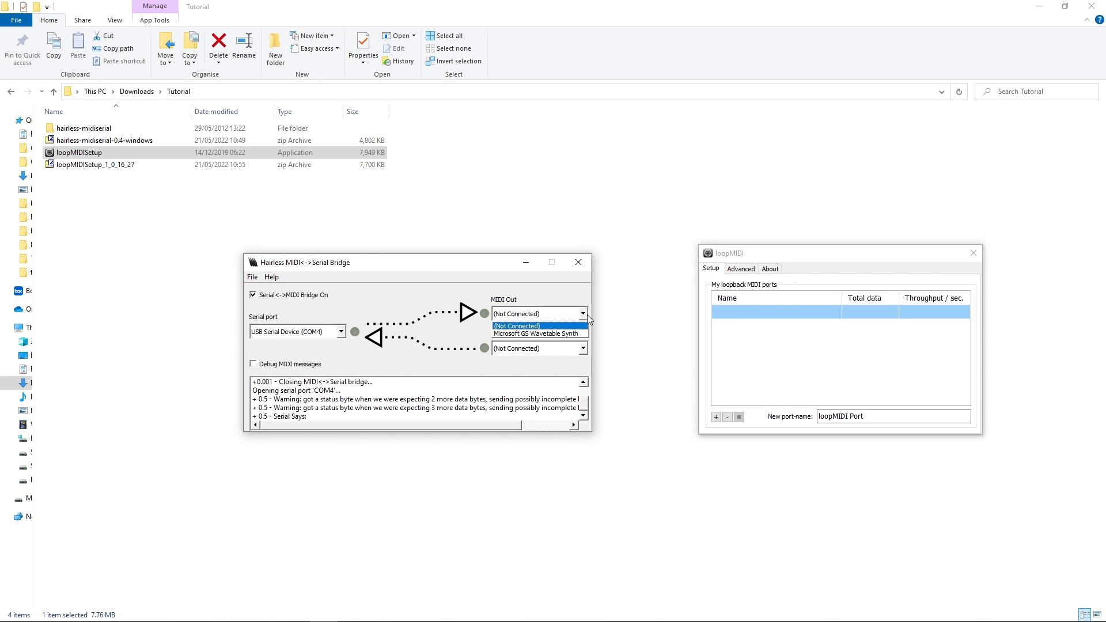
{"action": "left_click", "coordinate": [586, 314]}
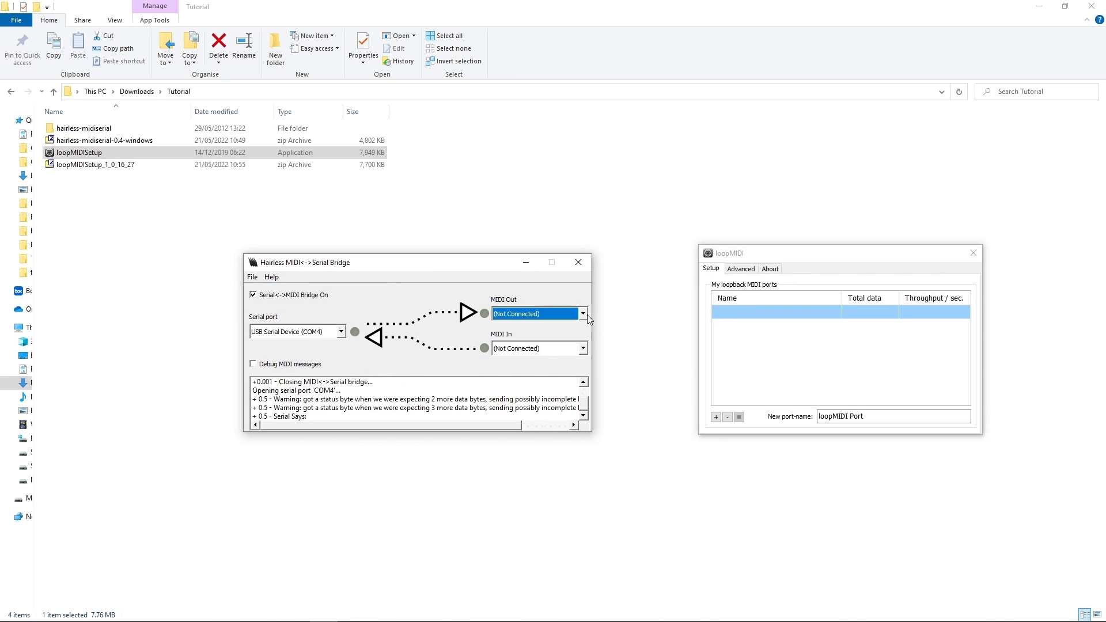
Create a virtual port named loopMIDI Port in loopMIDI and set the bridge's MIDI Out to it.
{"action": "left_click", "coordinate": [716, 416]}
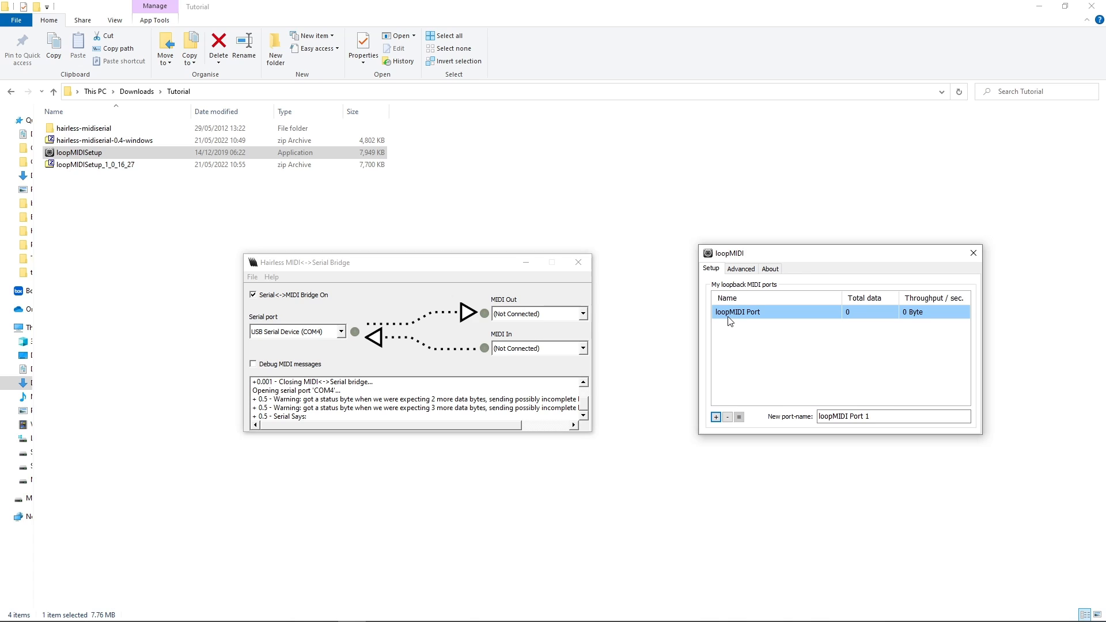
{"action": "left_click", "coordinate": [587, 316]}
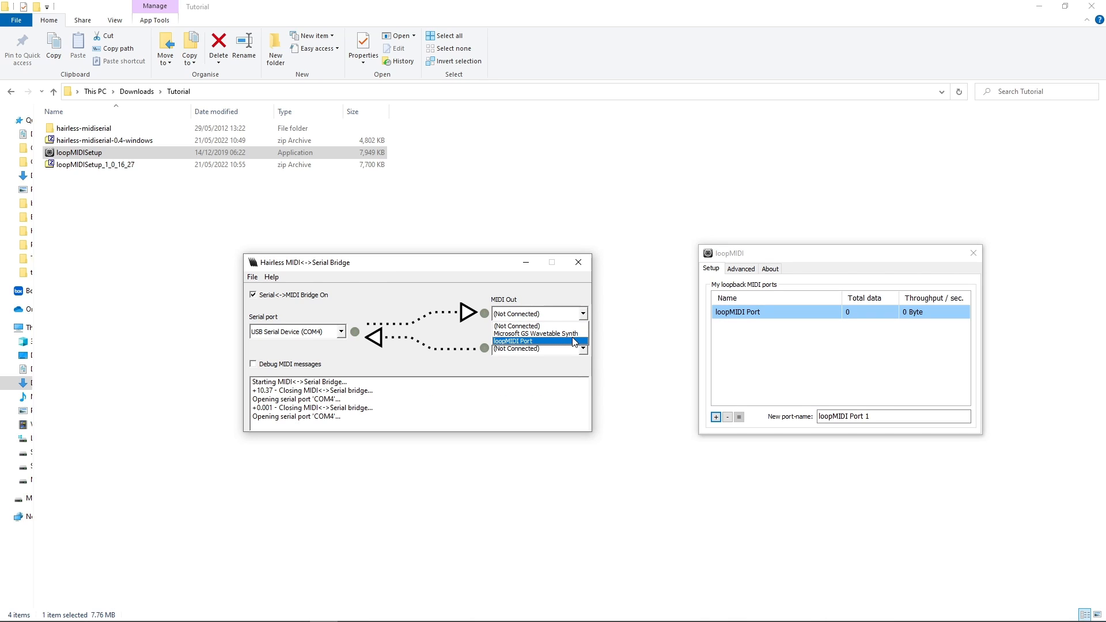
{"action": "left_click", "coordinate": [573, 341]}
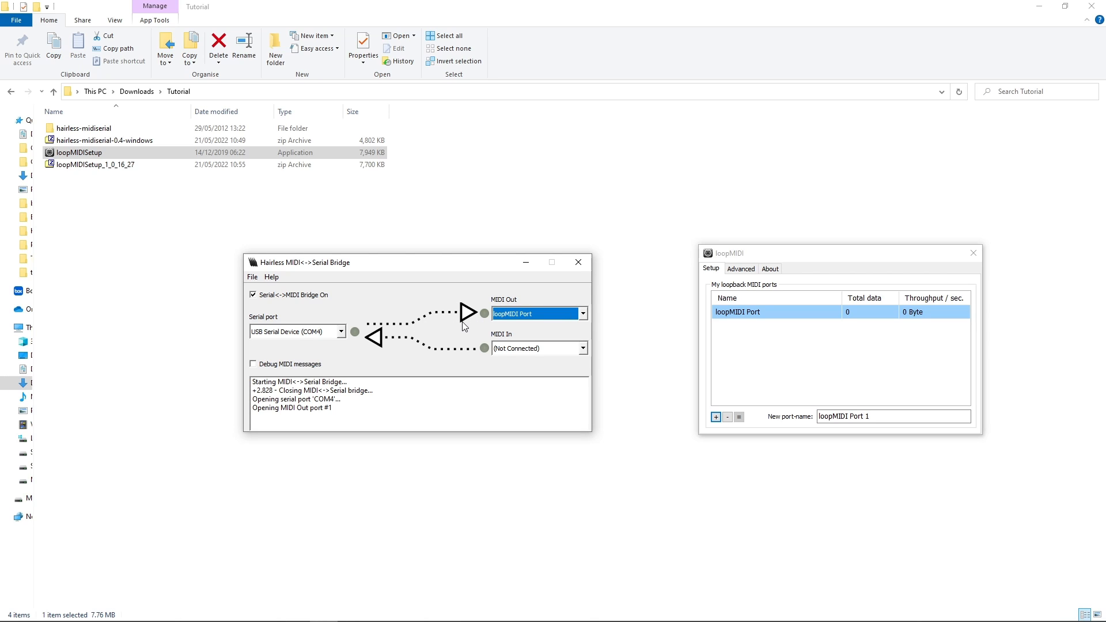
{"action": "left_click", "coordinate": [554, 314]}
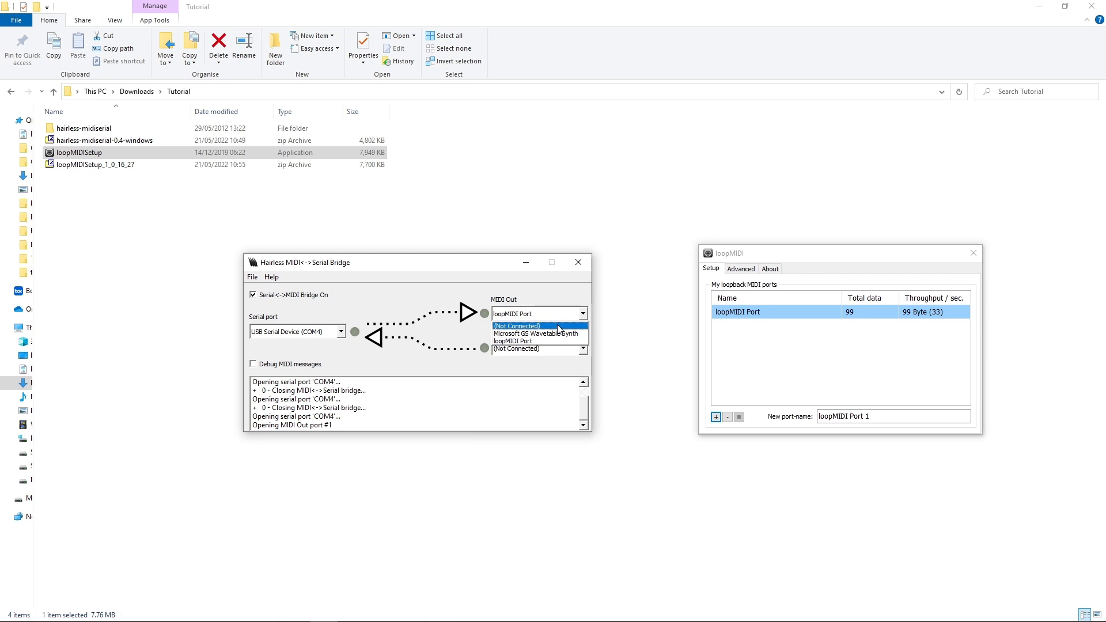
{"action": "left_click", "coordinate": [555, 295]}
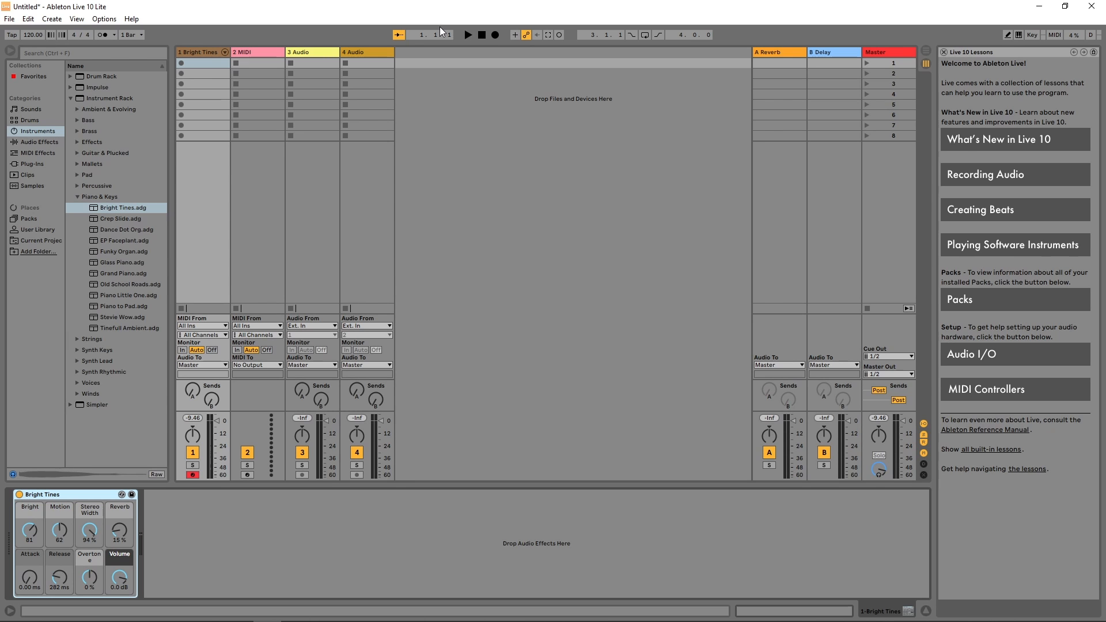
In Ableton Live, choose the first control surface's MIDI input in the Link MIDI preferences and have the Bright Tines track armed.
{"action": "left_click", "coordinate": [105, 19]}
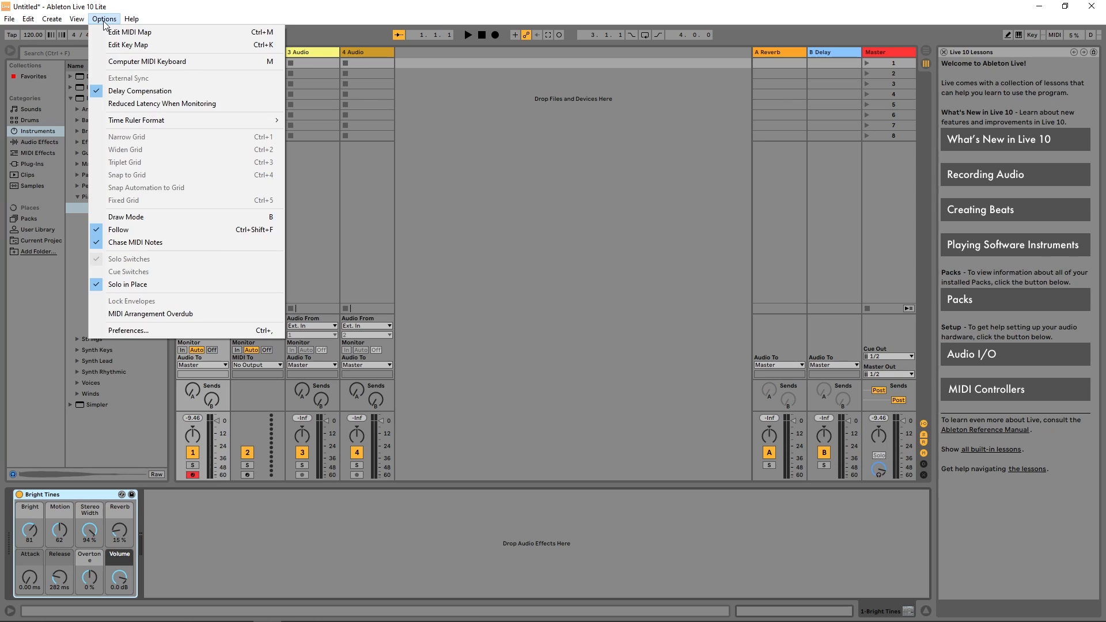
{"action": "left_click", "coordinate": [154, 334]}
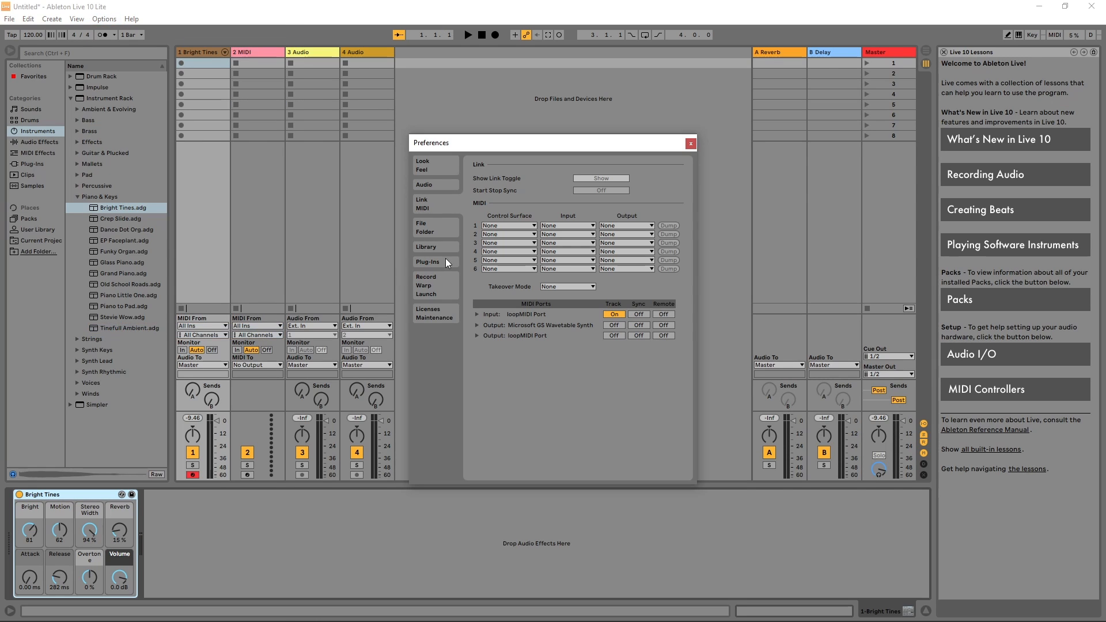
{"action": "left_click", "coordinate": [553, 228]}
{"action": "left_click", "coordinate": [554, 242]}
{"action": "left_click", "coordinate": [692, 144]}
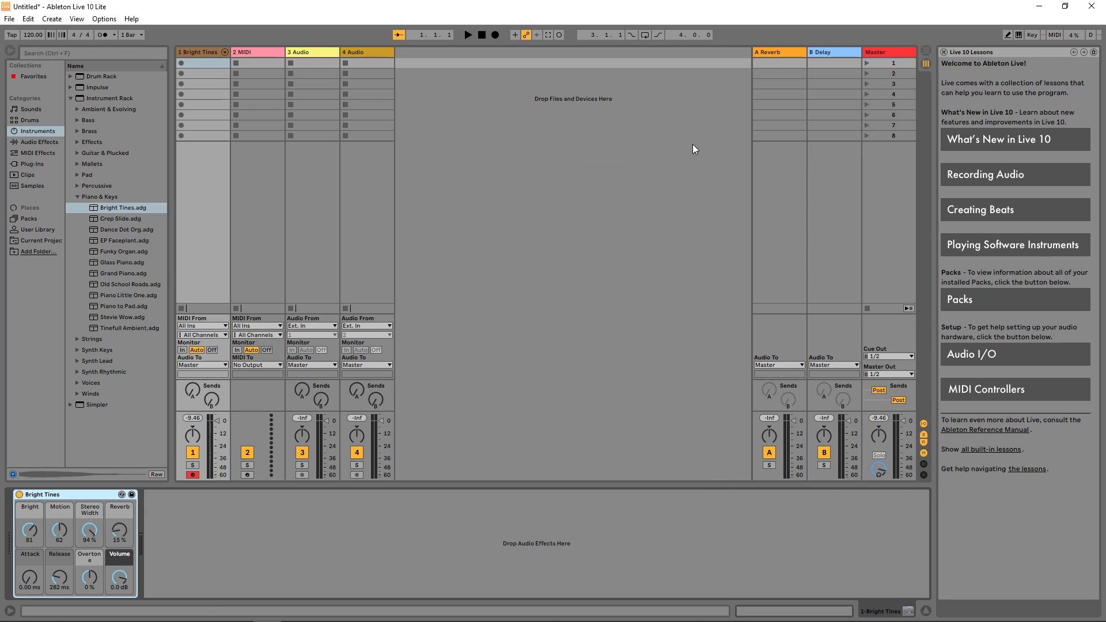
{"action": "left_click", "coordinate": [194, 476]}
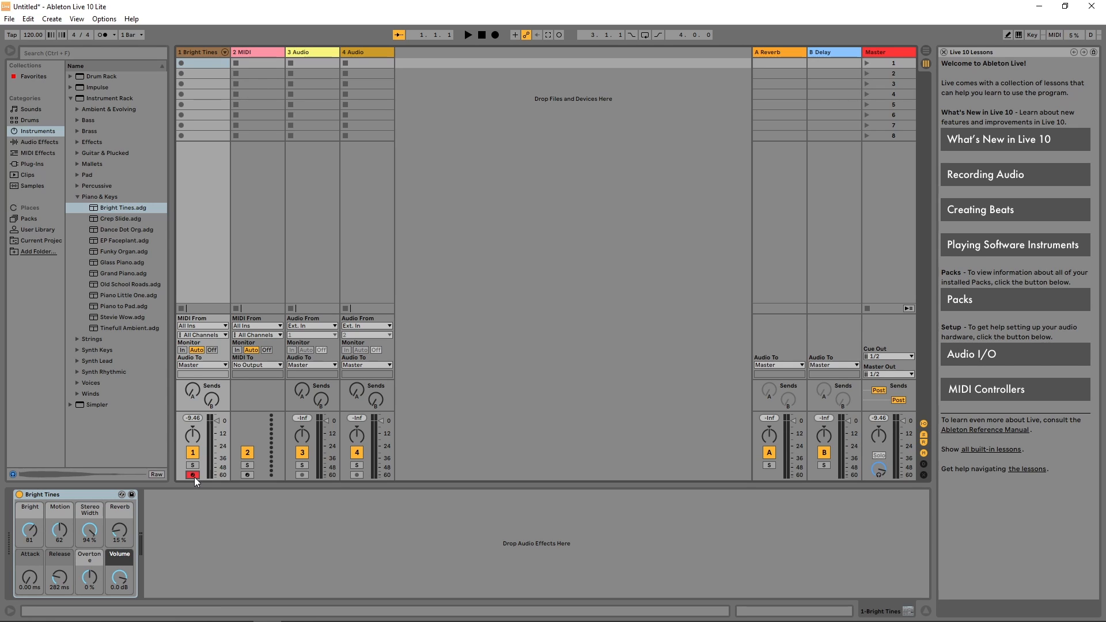
Bring the loopMIDI and Hairless bridge windows up over Ableton Live and check the bridge's MIDI Out selection.
{"action": "mouse_move", "coordinate": [235, 620]}
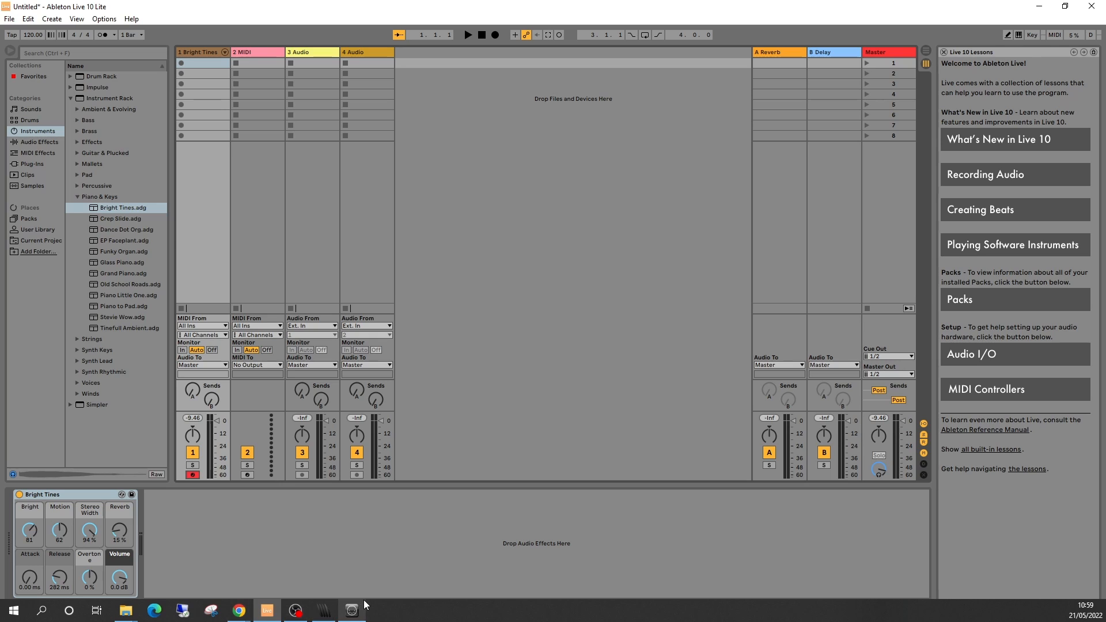
{"action": "left_click", "coordinate": [351, 611]}
{"action": "left_click", "coordinate": [324, 610]}
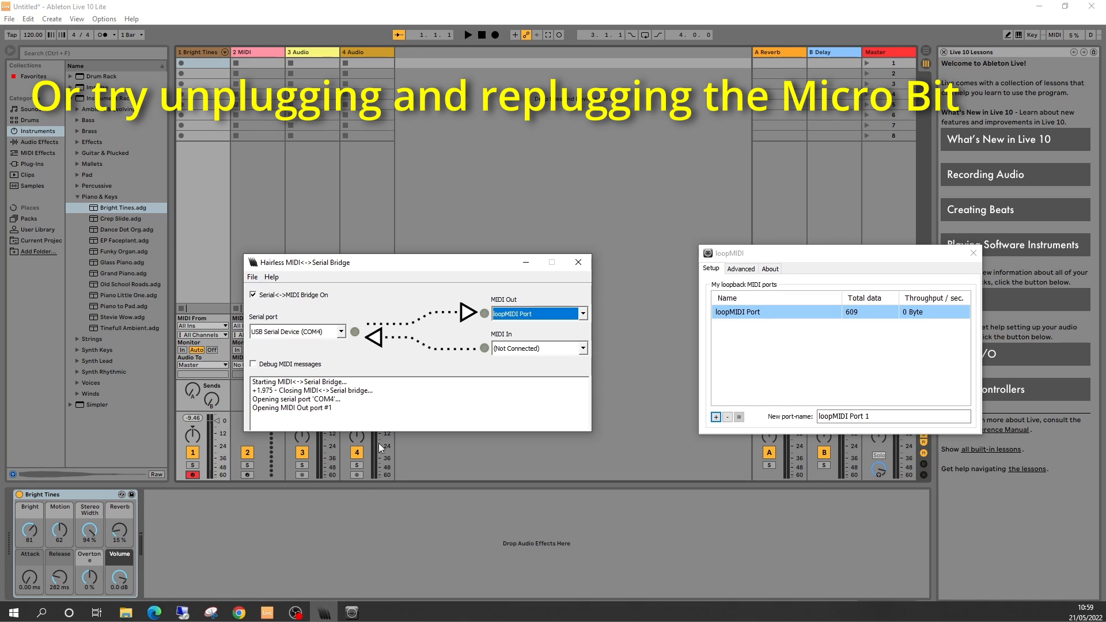
{"action": "left_click_drag", "start_coordinate": [343, 261], "coordinate": [313, 245]}
{"action": "left_click", "coordinate": [316, 344]}
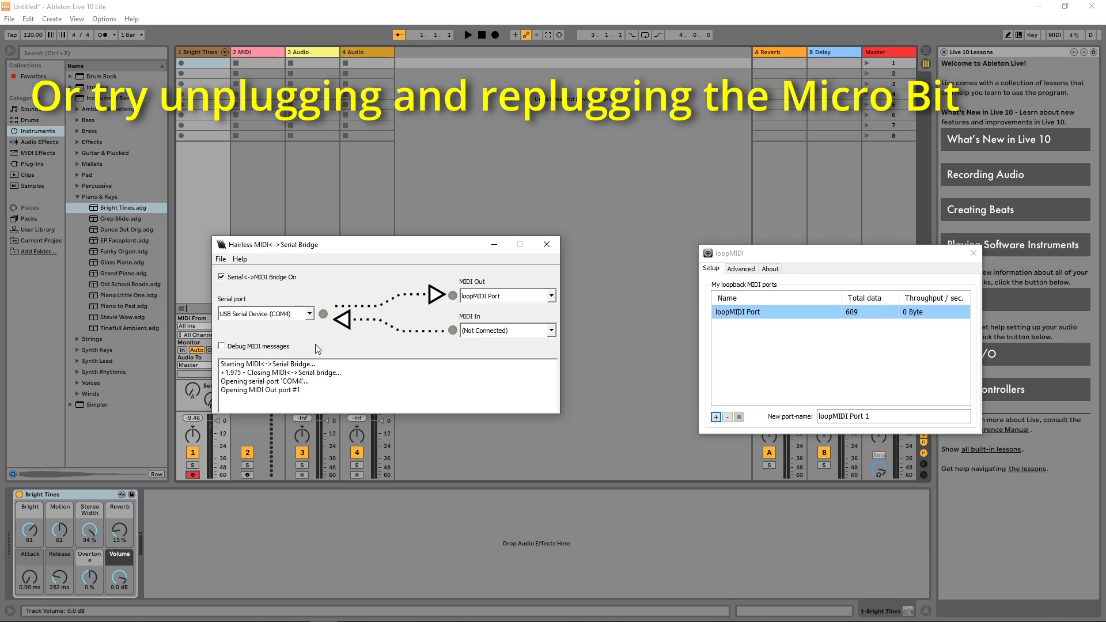
{"action": "left_click", "coordinate": [484, 296]}
{"action": "left_click", "coordinate": [483, 297]}
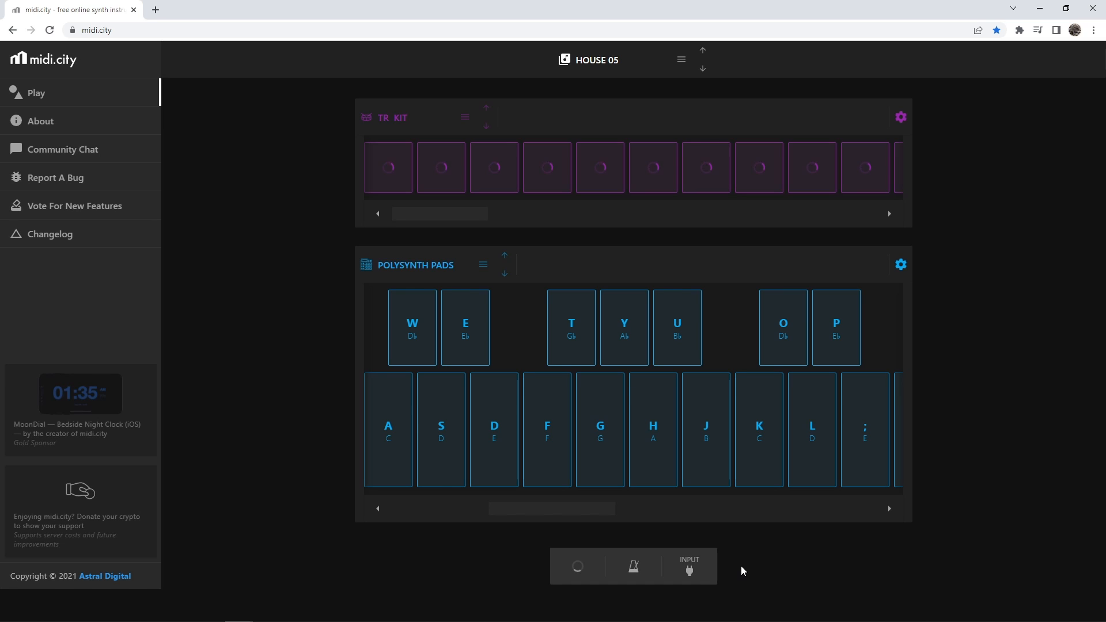
On midi.city in the browser, open the MIDI input settings, use LOOPMIDI PORT as the input and return to the keyboard.
{"action": "left_click", "coordinate": [694, 599]}
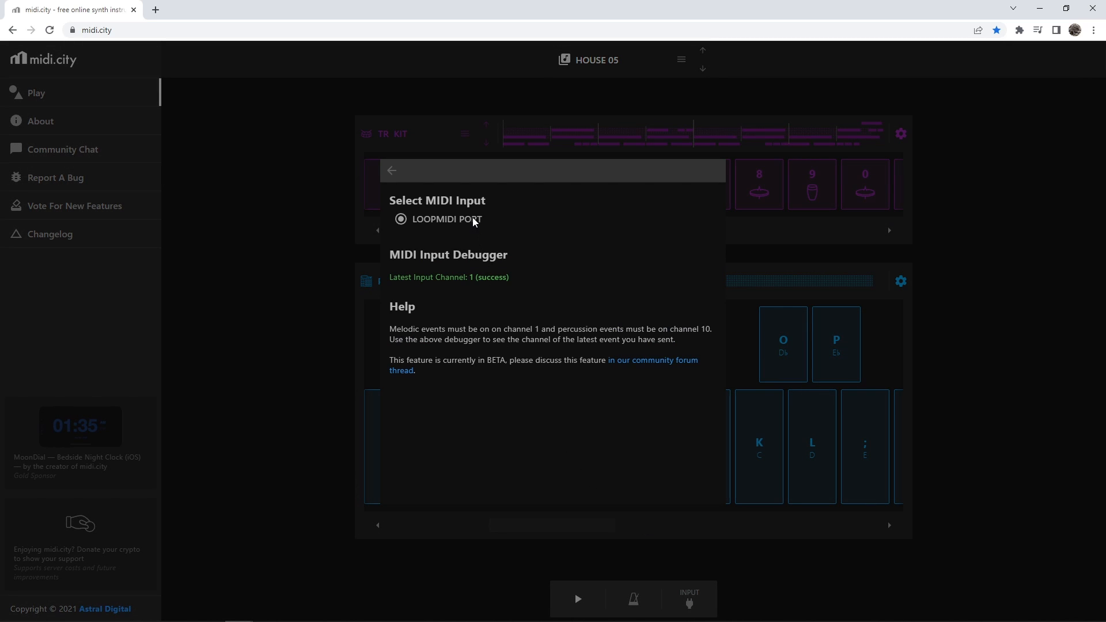
{"action": "left_click", "coordinate": [391, 171]}
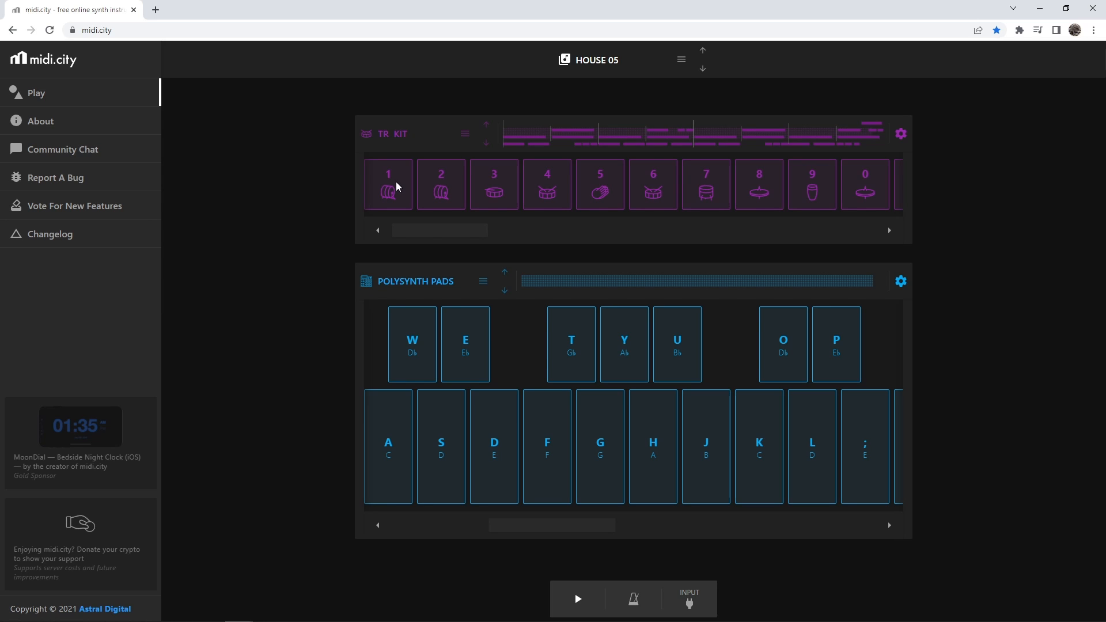
{"action": "right_click", "coordinate": [229, 19]}
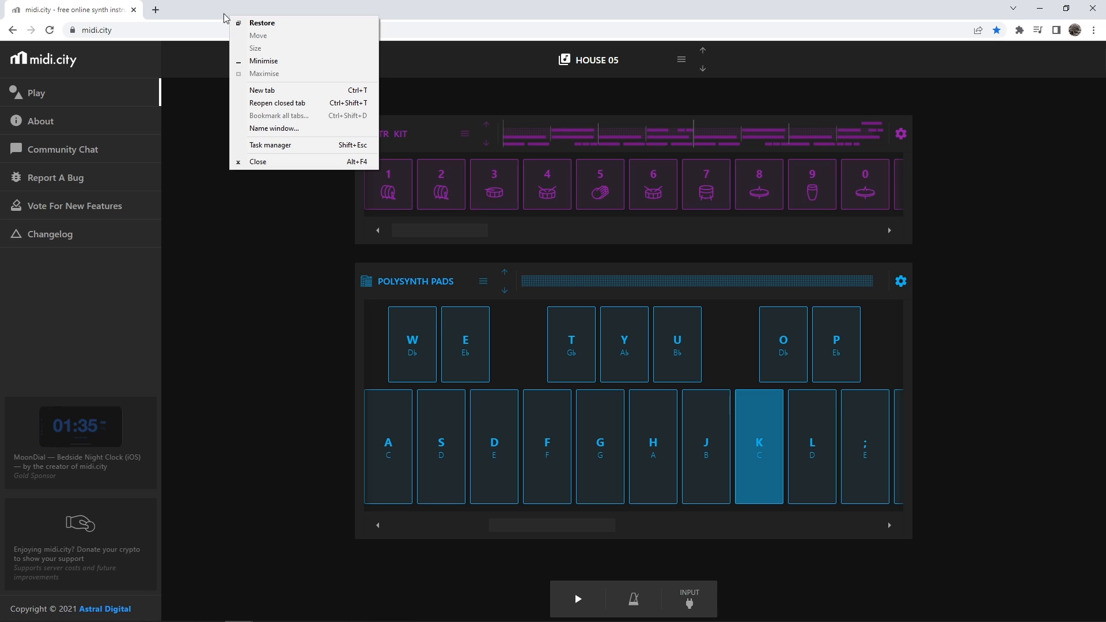
{"action": "left_click", "coordinate": [184, 307]}
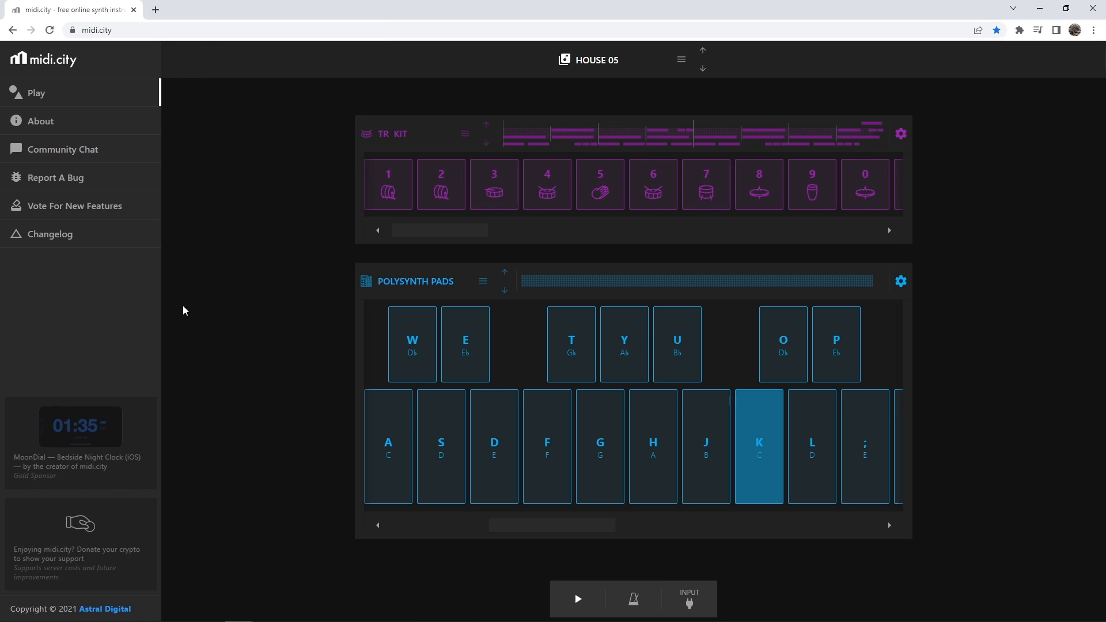